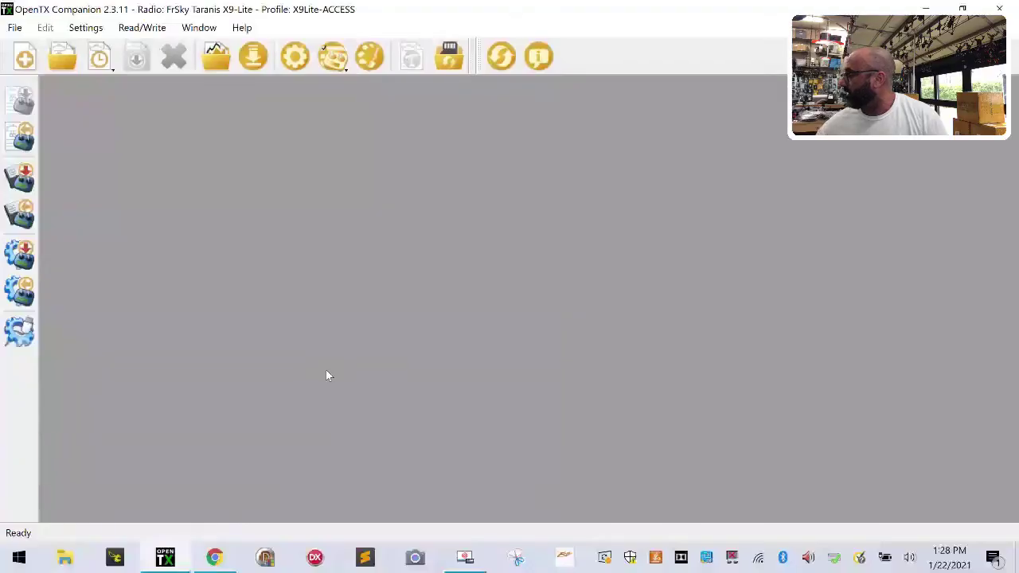
- Switch to the X9DP2019 radio profile and delete it
click(87, 29)
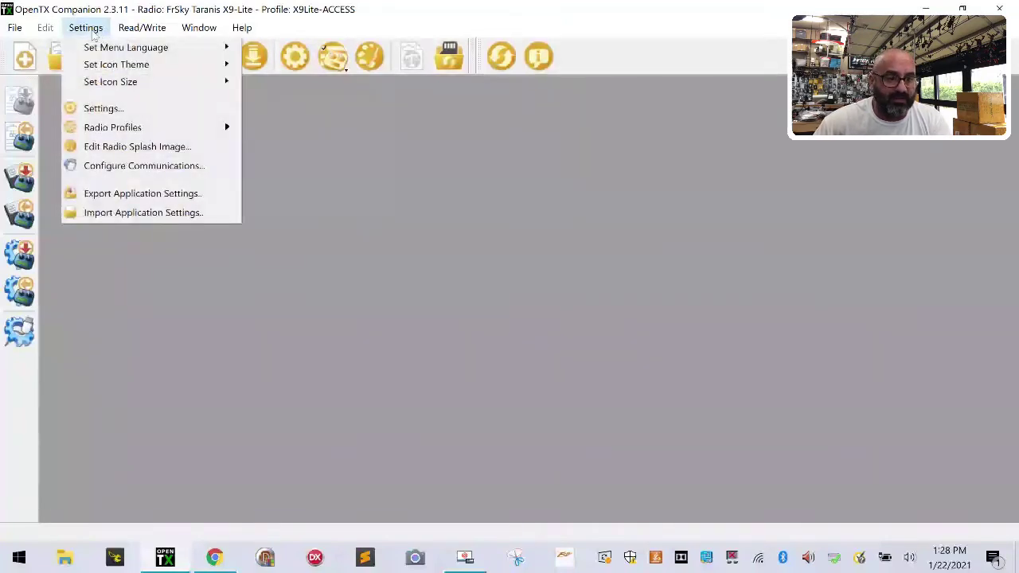
click(199, 27)
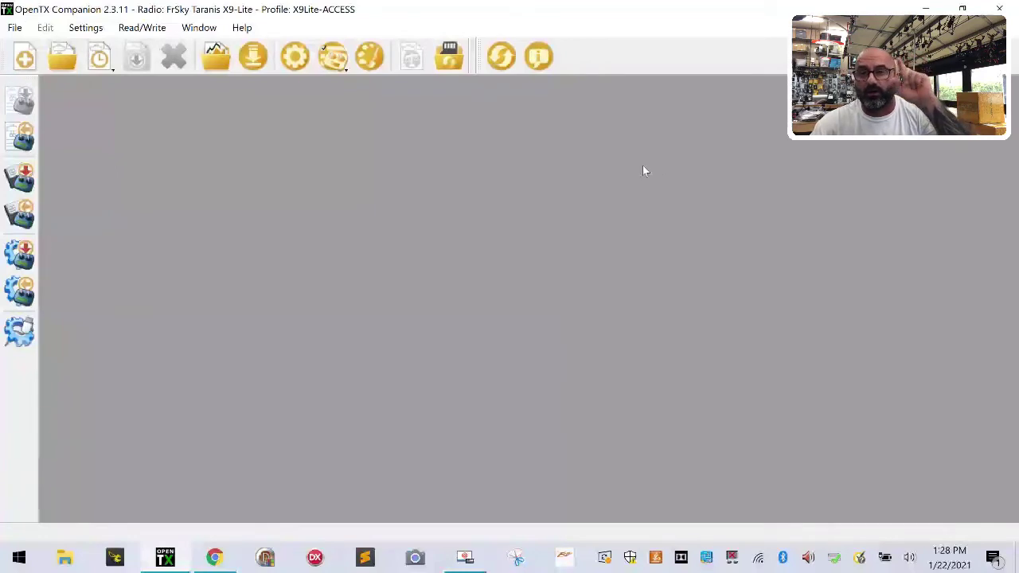
click(86, 28)
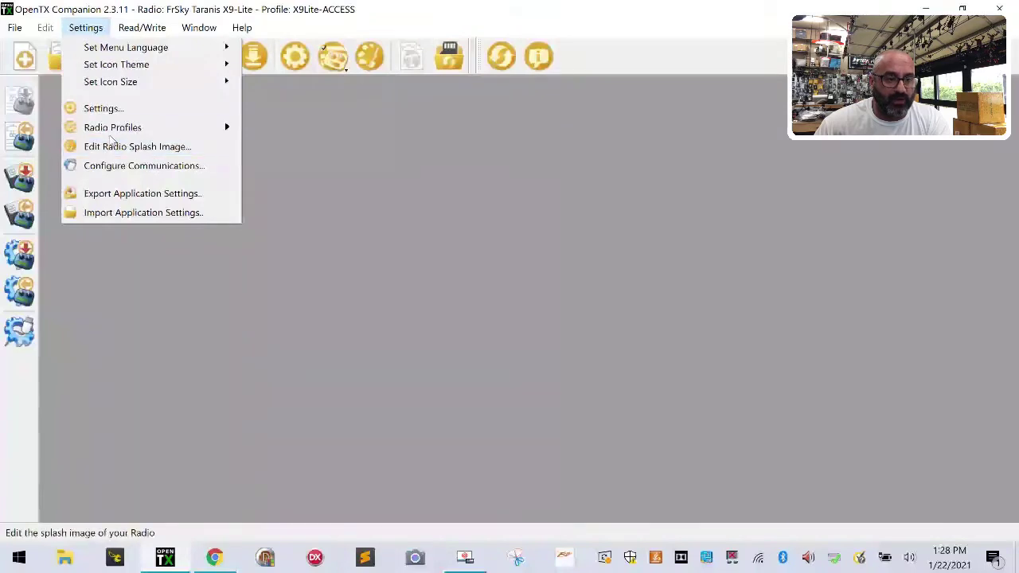
mouse_move(112, 135)
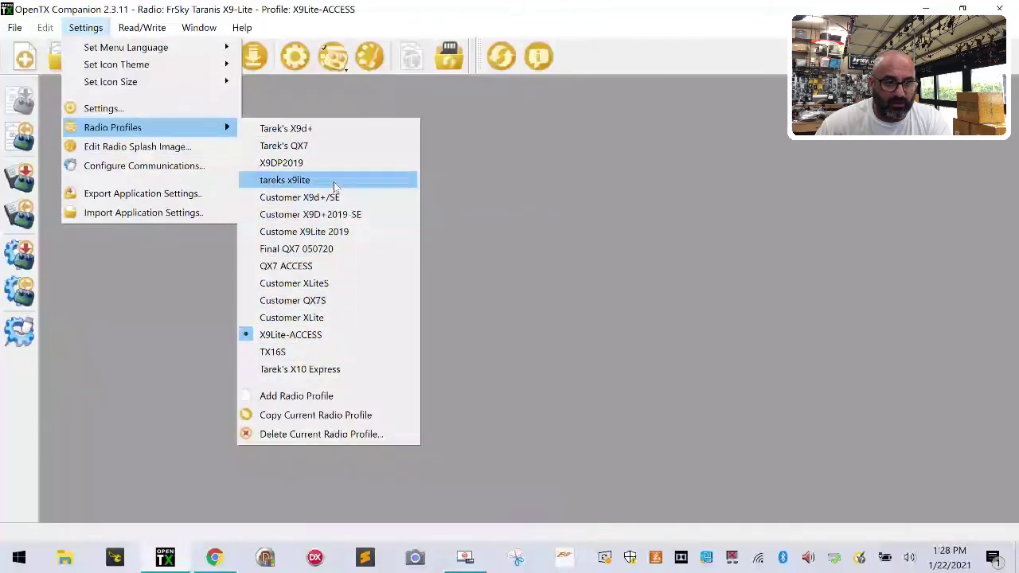
click(289, 165)
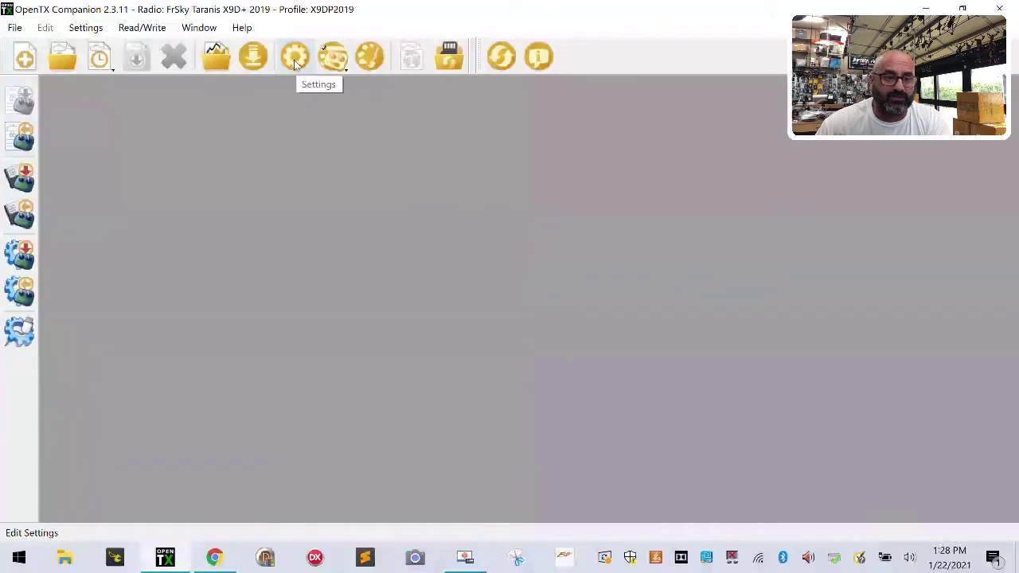
click(93, 33)
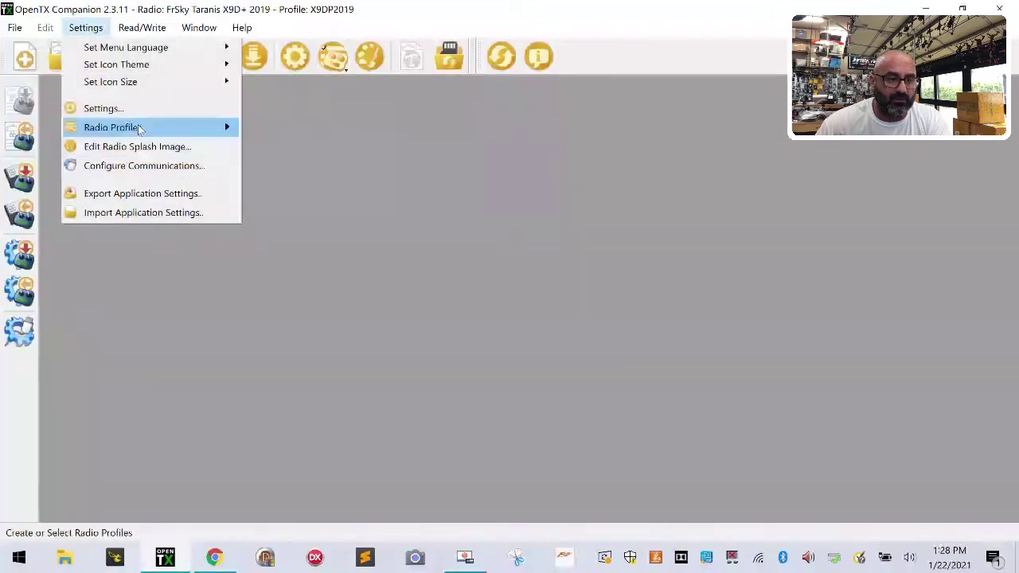
mouse_move(141, 129)
click(374, 435)
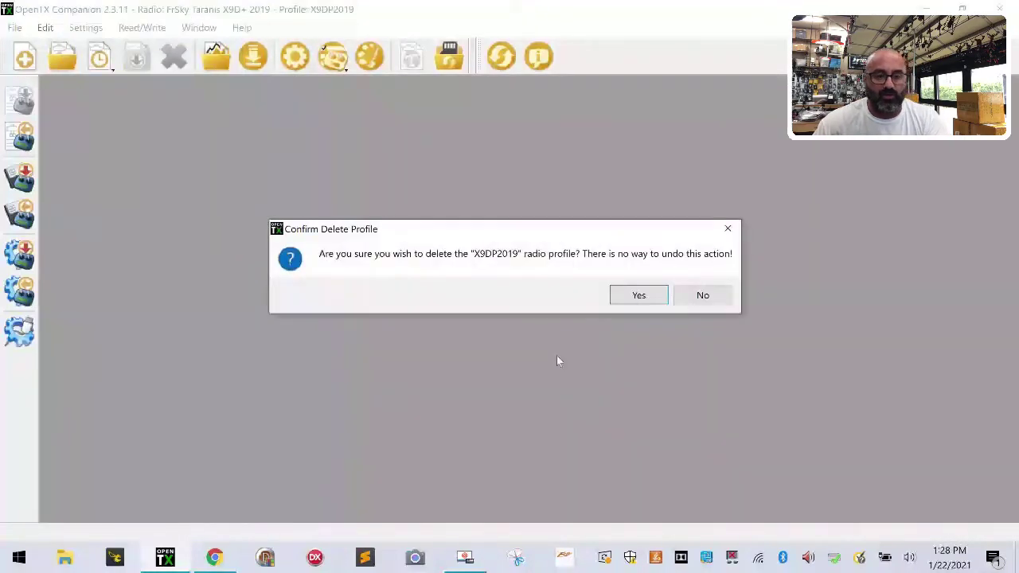
click(647, 293)
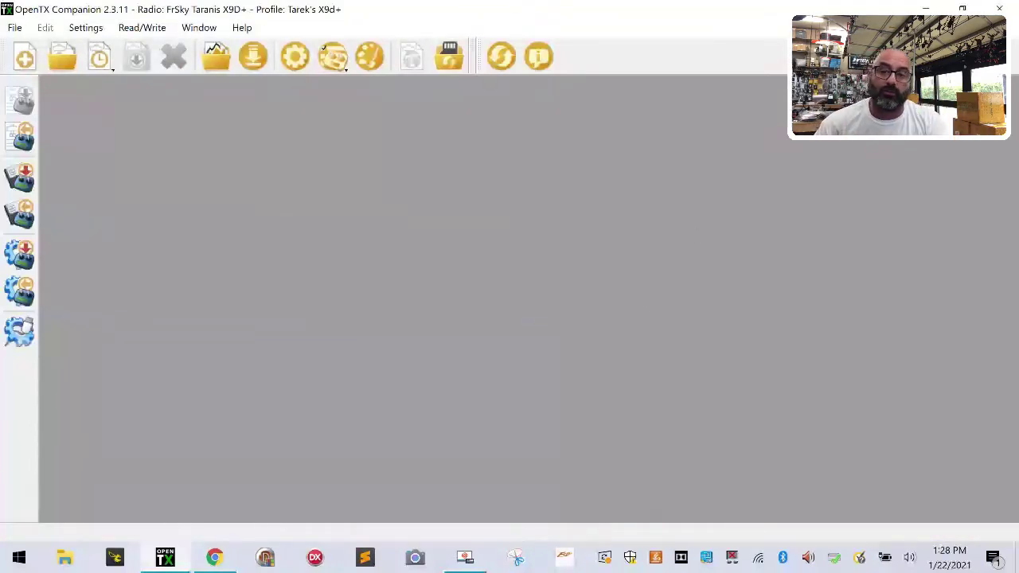
- Switch to File Explorer and open the Transmitter folder on the Desktop
click(70, 560)
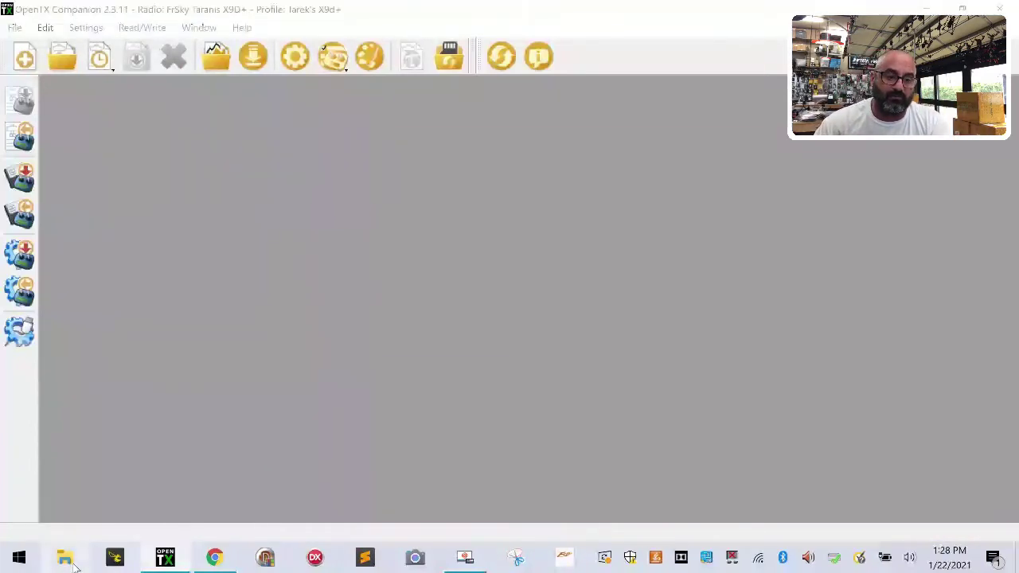
click(132, 224)
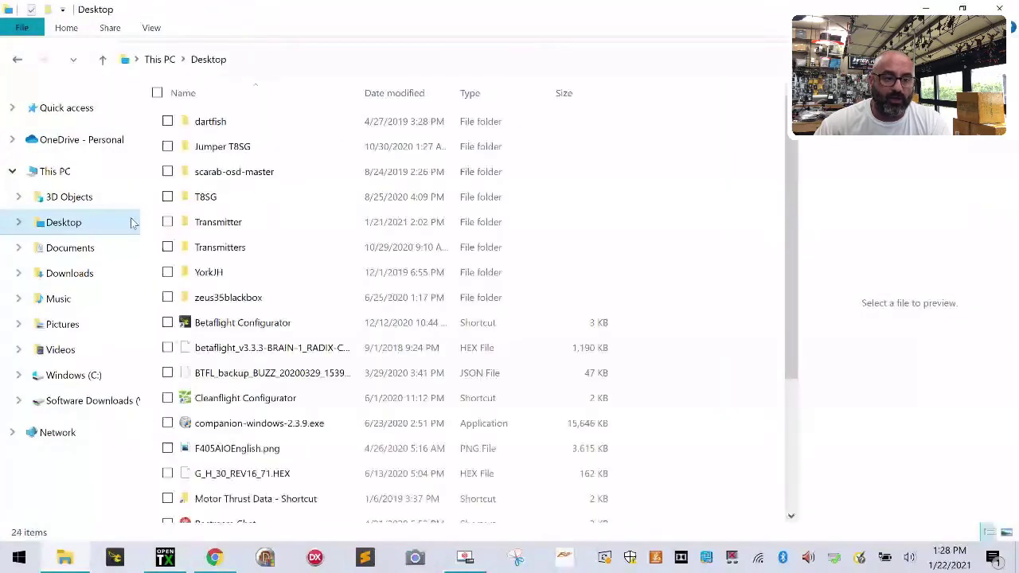
mouse_move(227, 229)
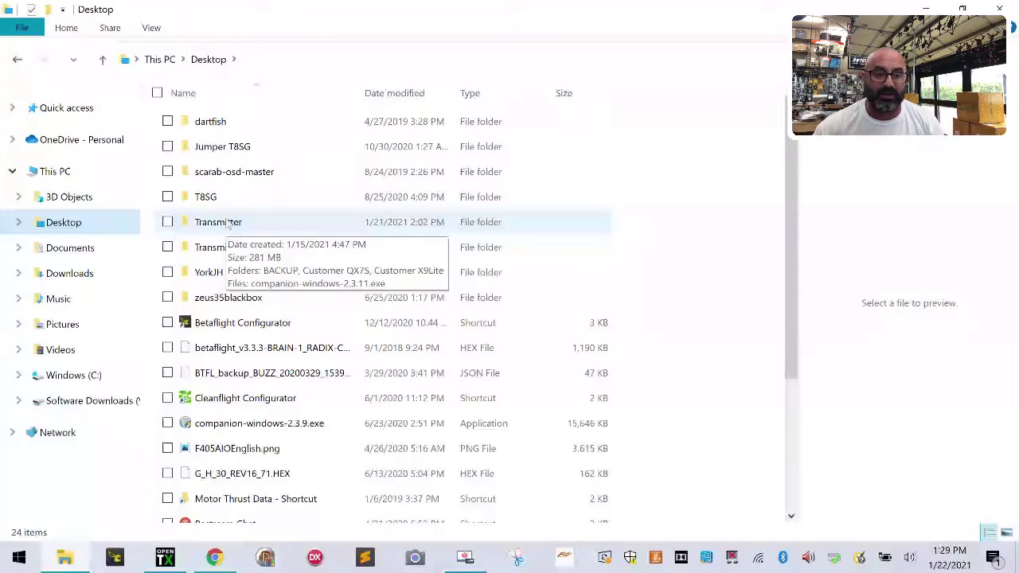
double_click(227, 226)
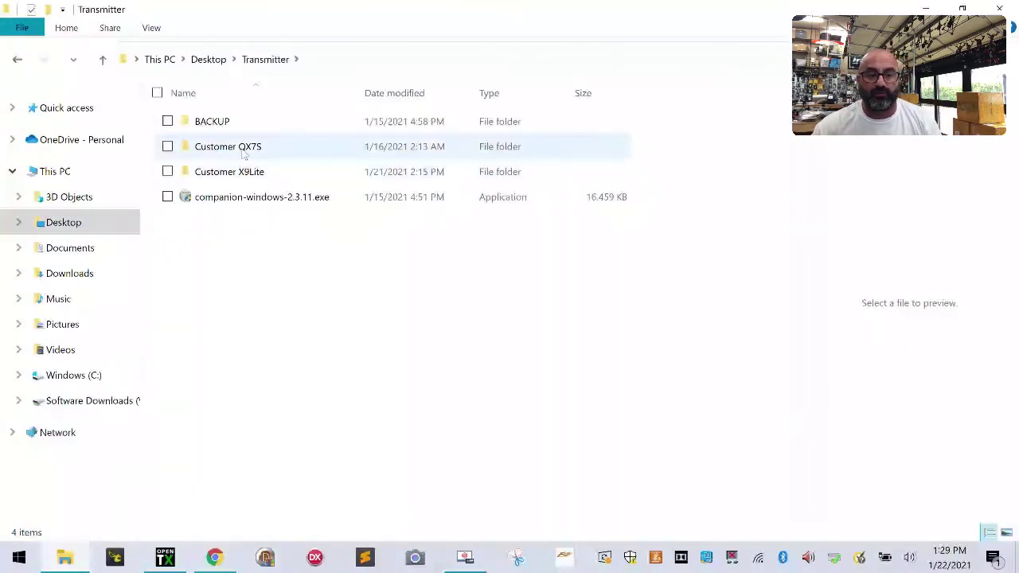
- Create a new folder named Customer X9DP-2019 inside the Transmitter folder
right_click(216, 256)
click(576, 276)
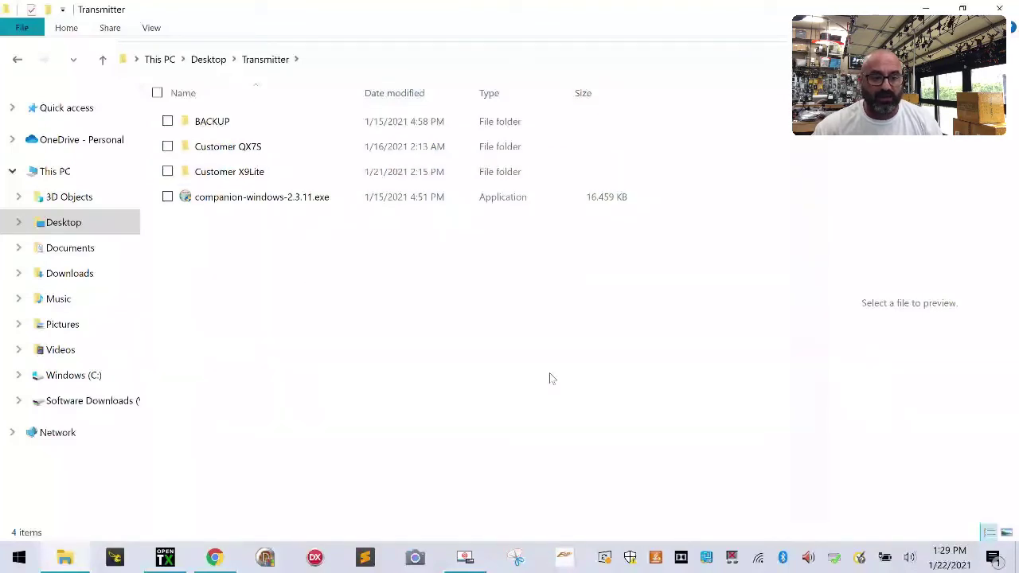
right_click(220, 318)
mouse_move(329, 278)
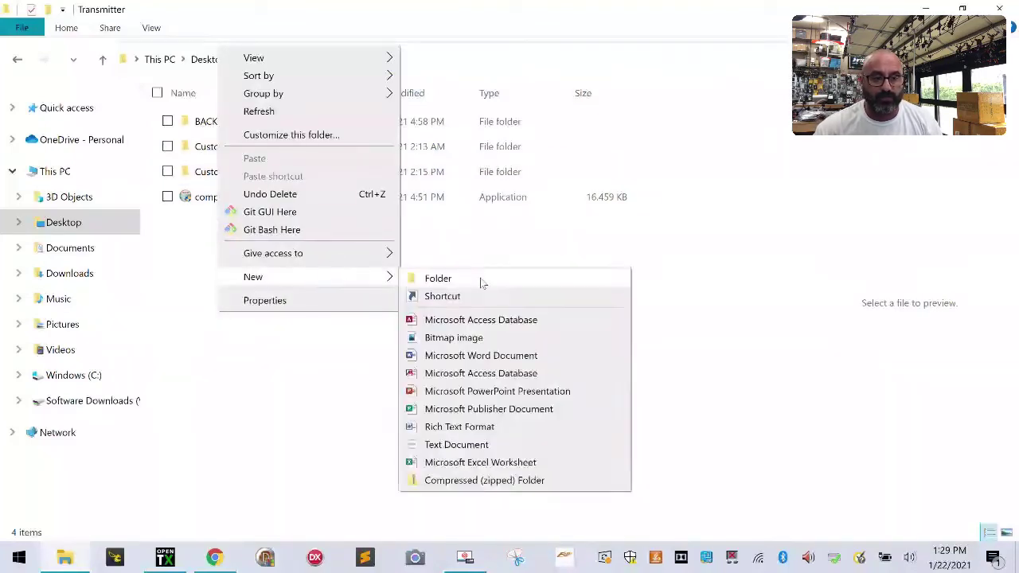
click(522, 280)
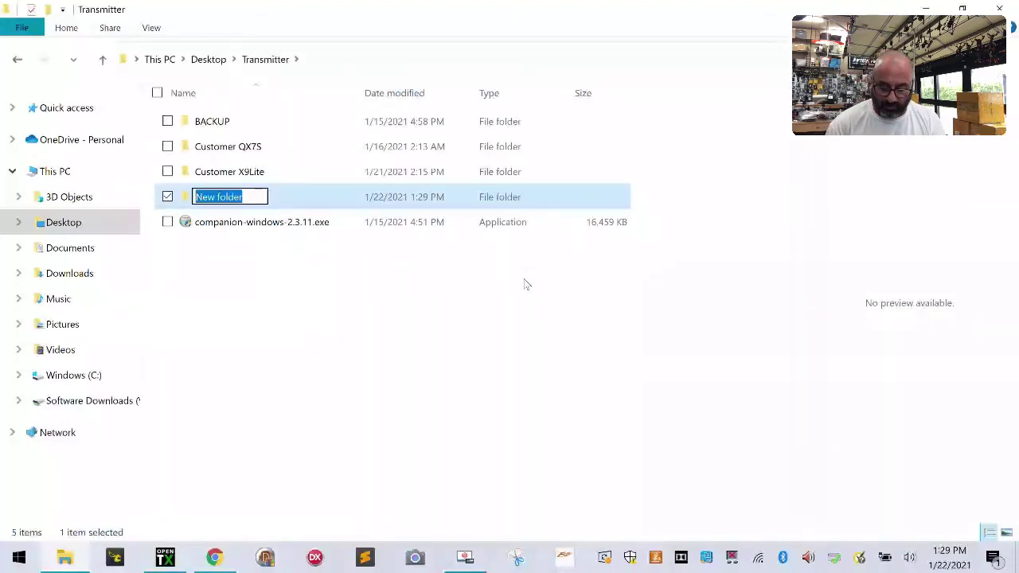
text(Customer)
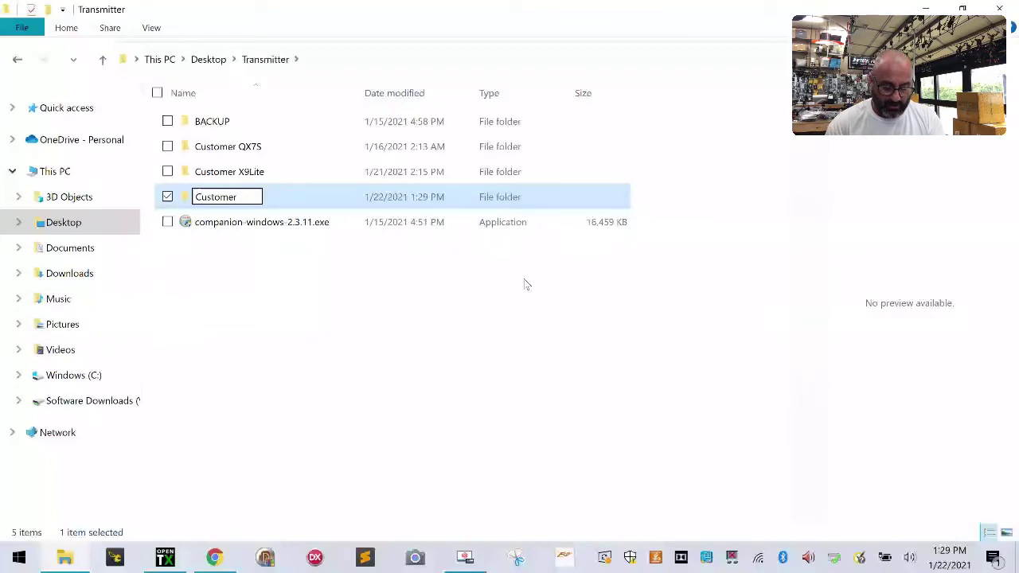
text( x)
key(BackSpace)
text(X9)
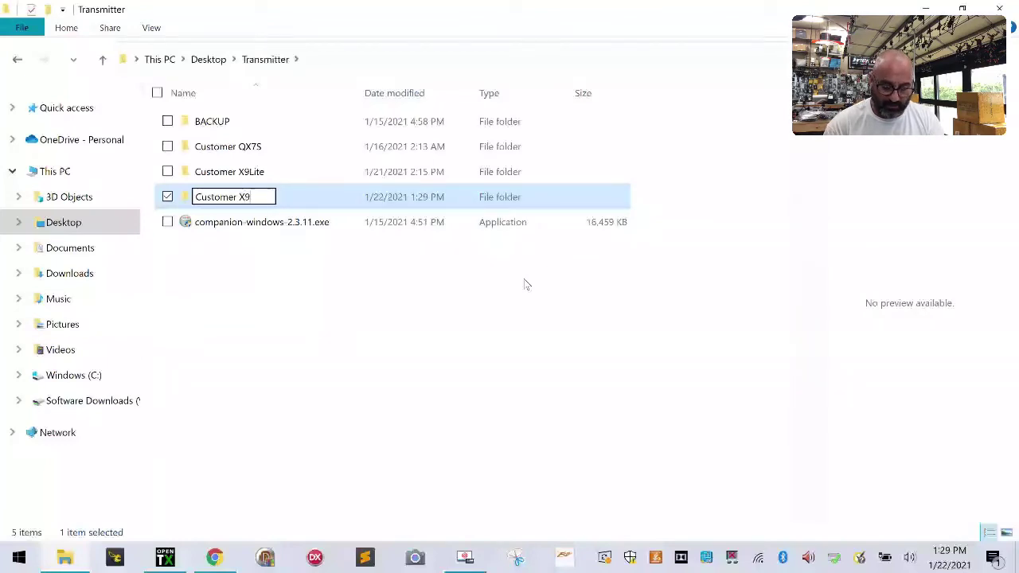
text(DP)
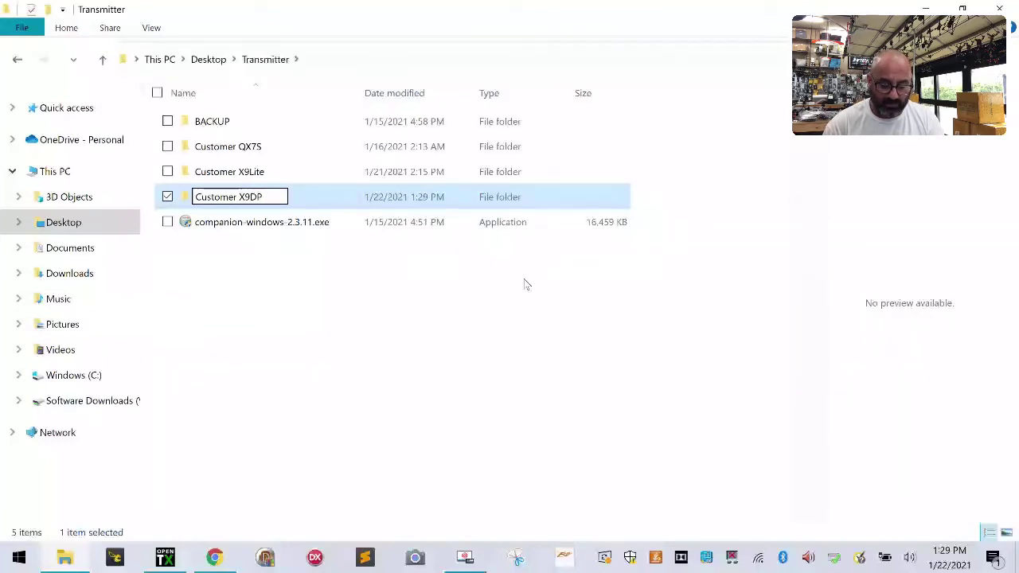
text(-2019)
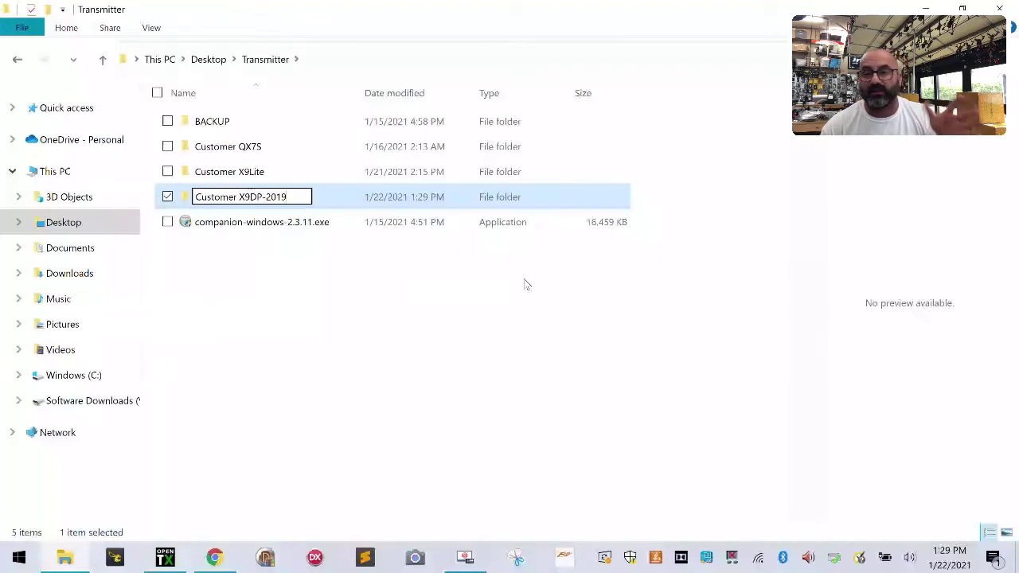
key(Return)
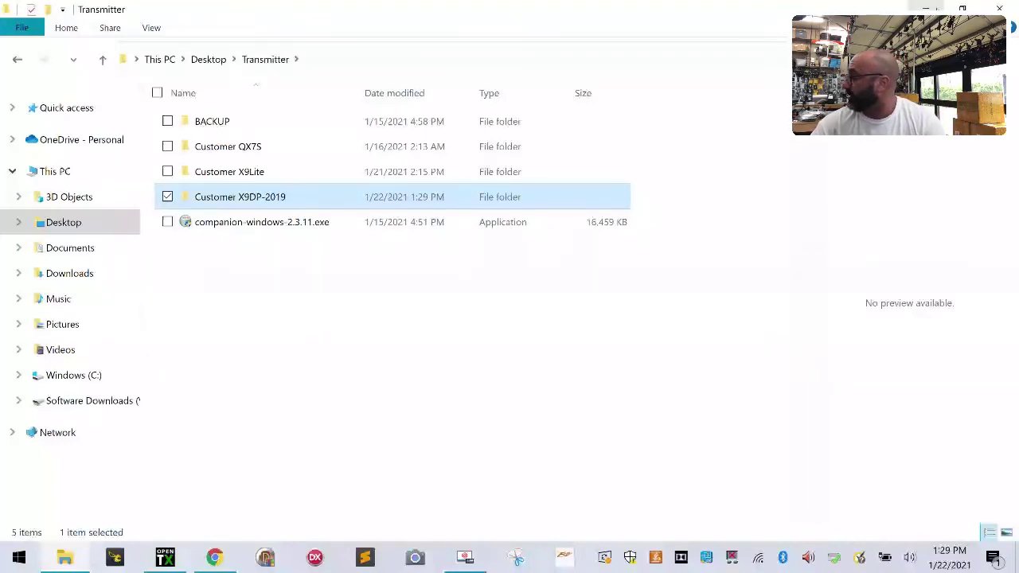
- Switch back to OpenTX Companion and add a new radio profile named Customer X9DP-2019
click(926, 8)
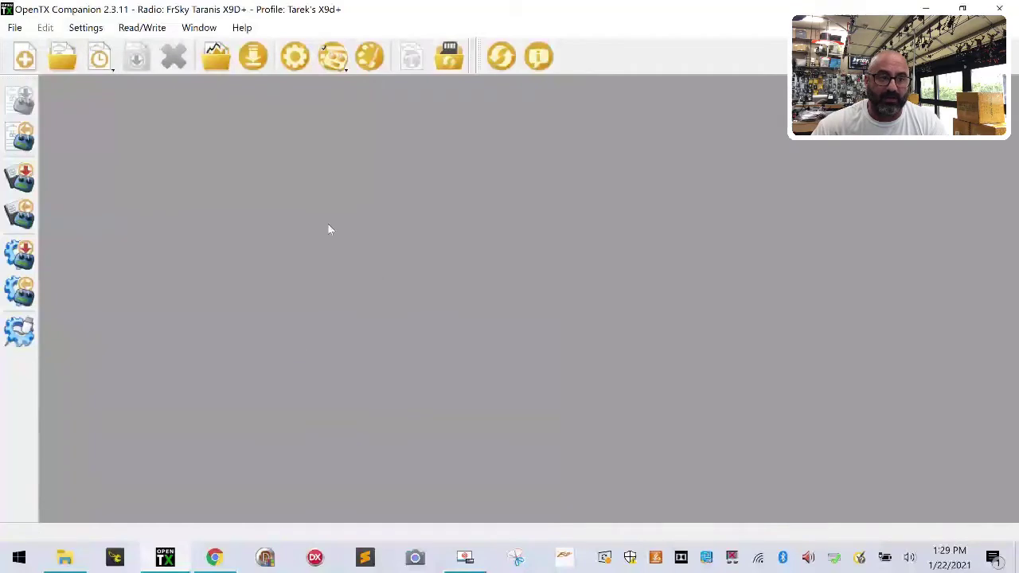
click(85, 27)
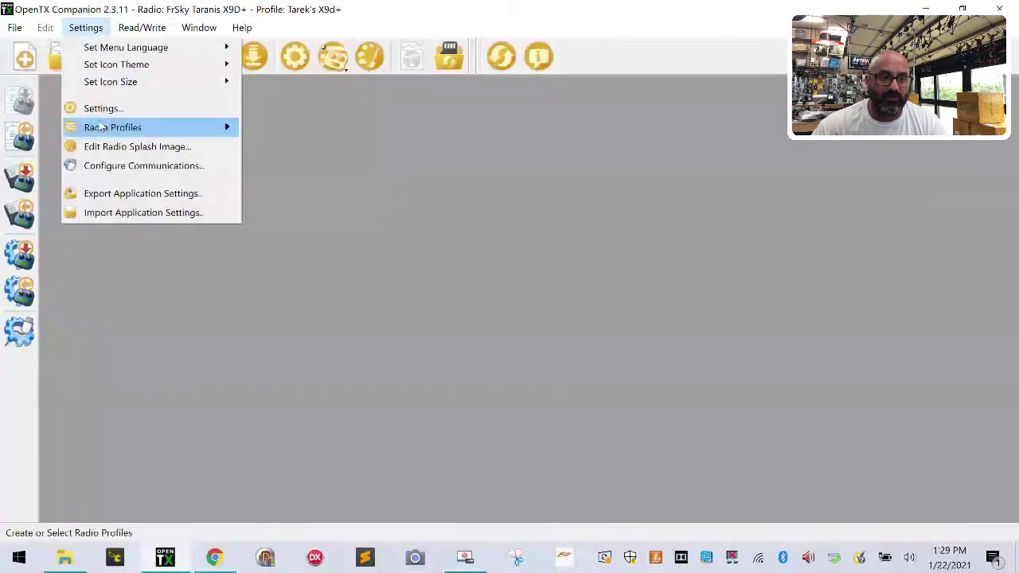
mouse_move(101, 127)
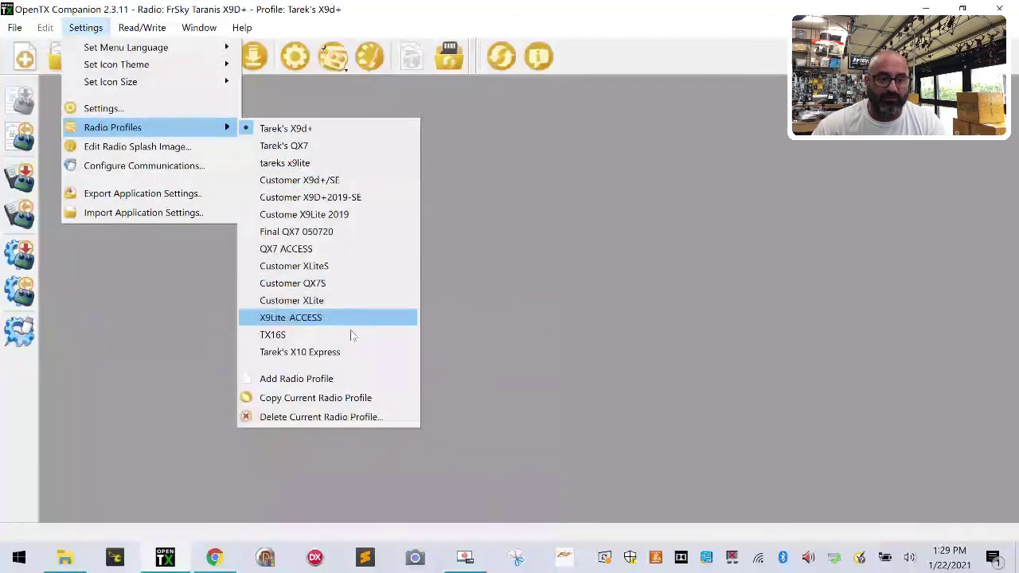
click(346, 383)
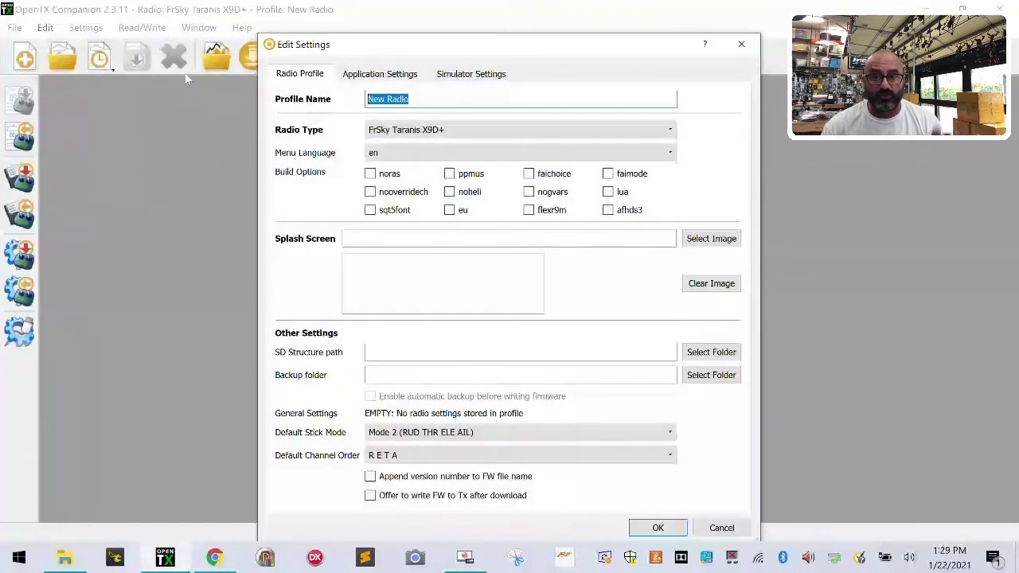
text(Customer X9D)
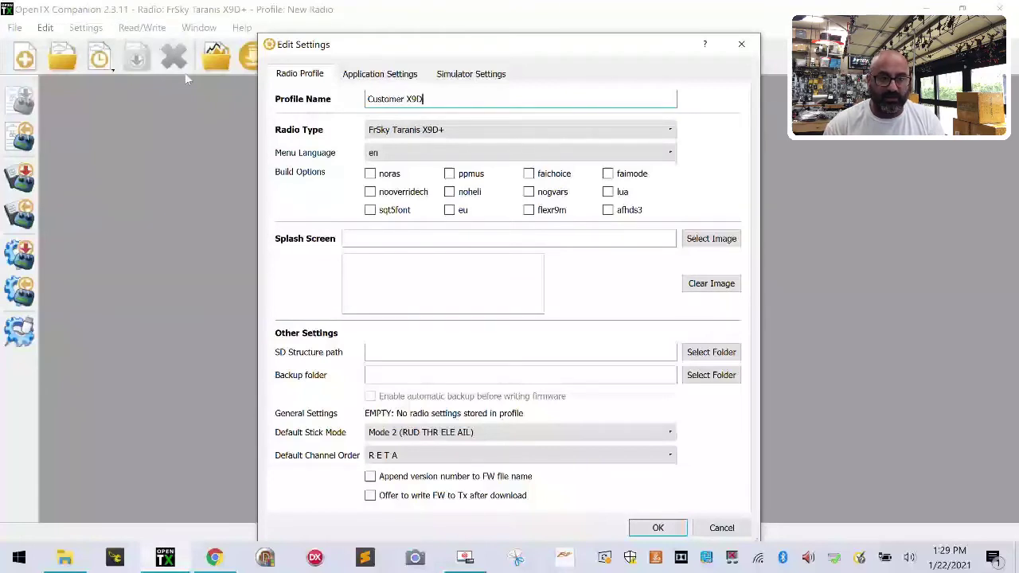
text(P-2019)
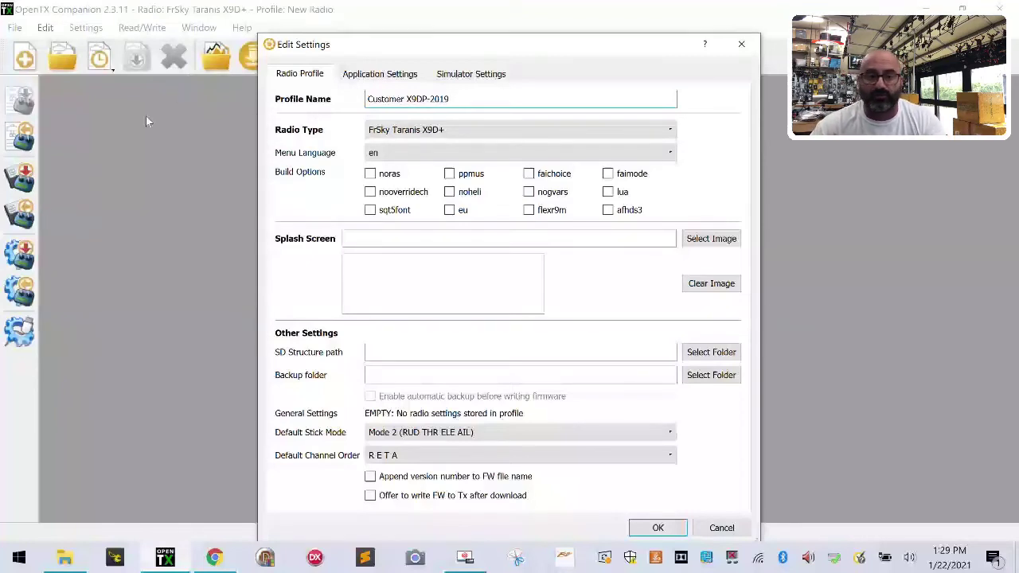
- Set the profile's radio type to FrSky Taranis X9D+ 2019 with the noheli, lua and flexr9m build options enabled
click(408, 134)
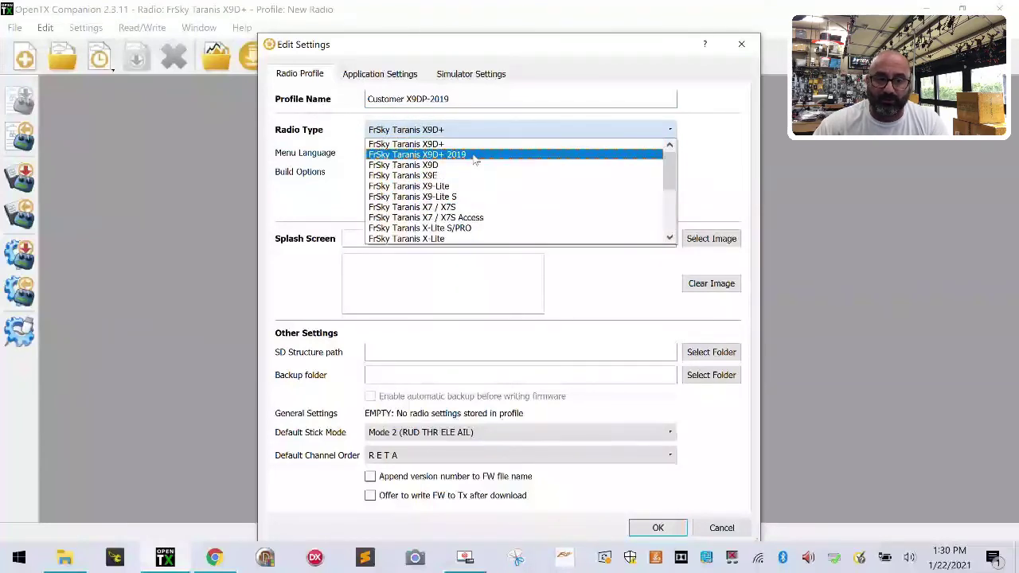
scroll(475, 159, down, 4)
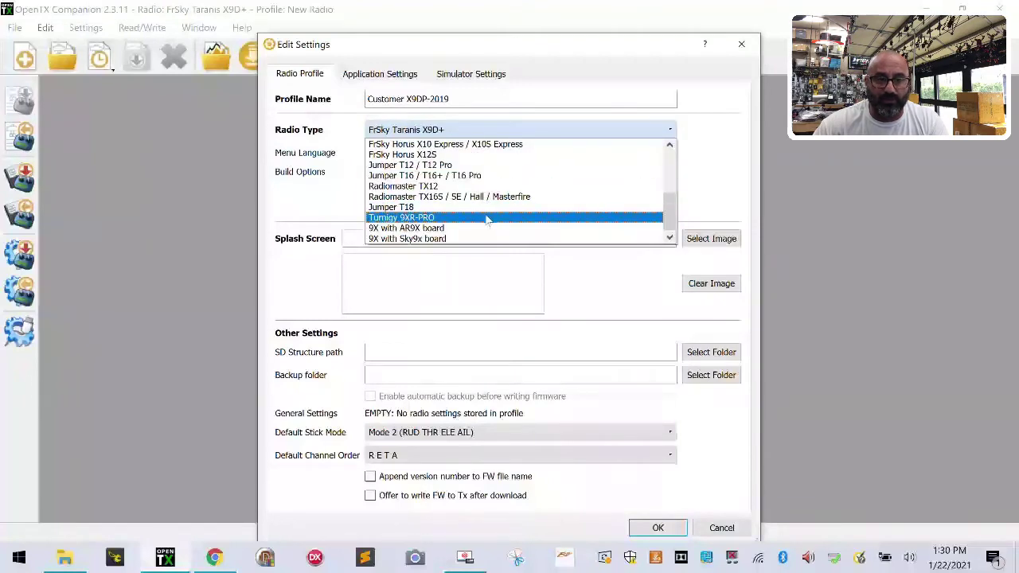
scroll(488, 220, up, 2)
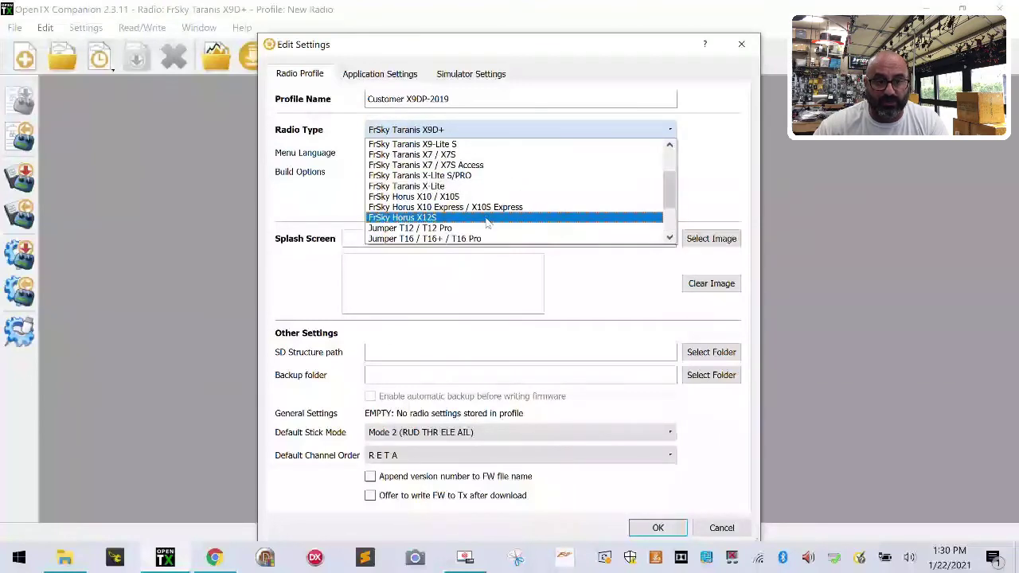
scroll(488, 222, up, 2)
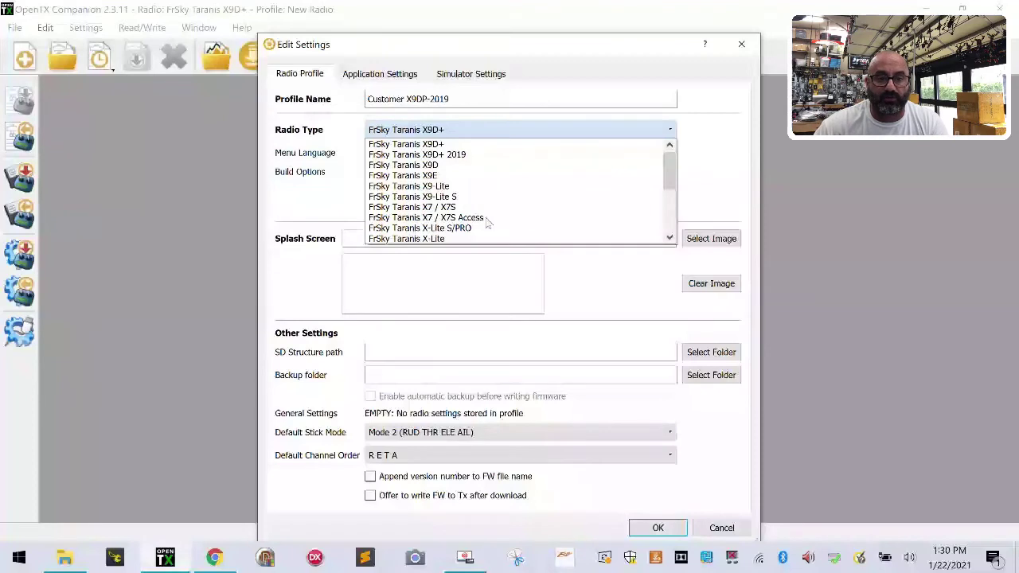
click(491, 158)
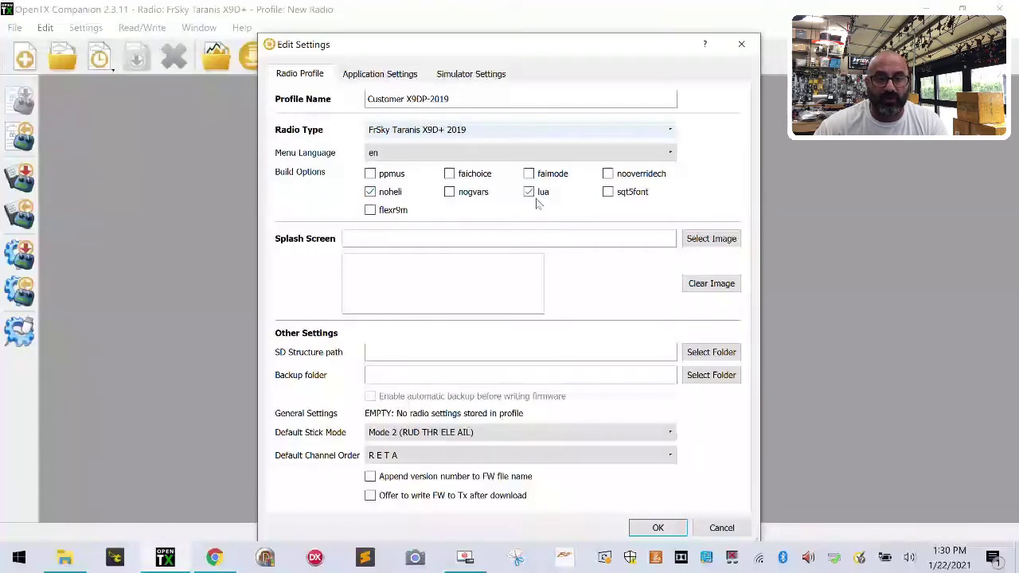
click(370, 192)
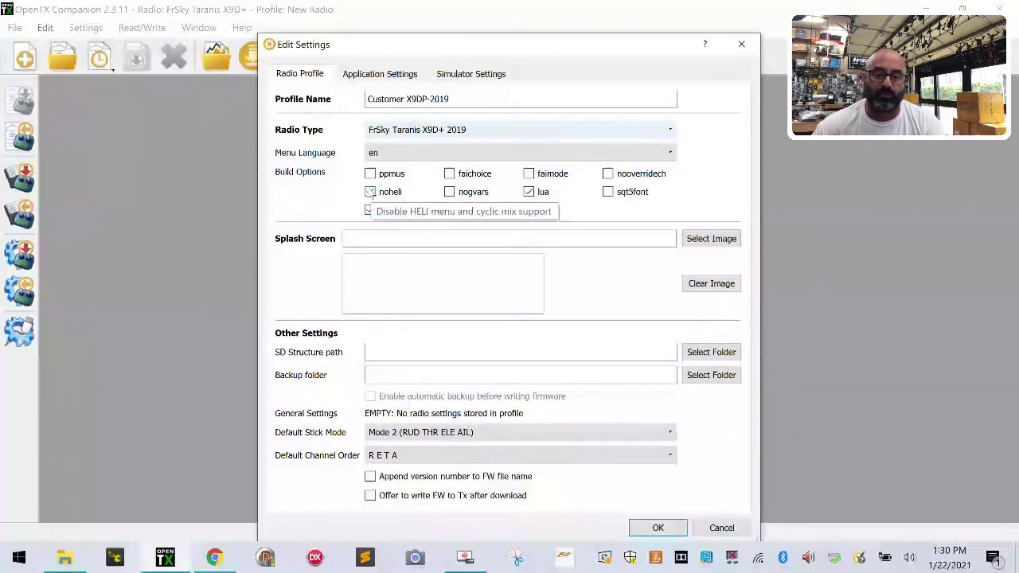
click(370, 191)
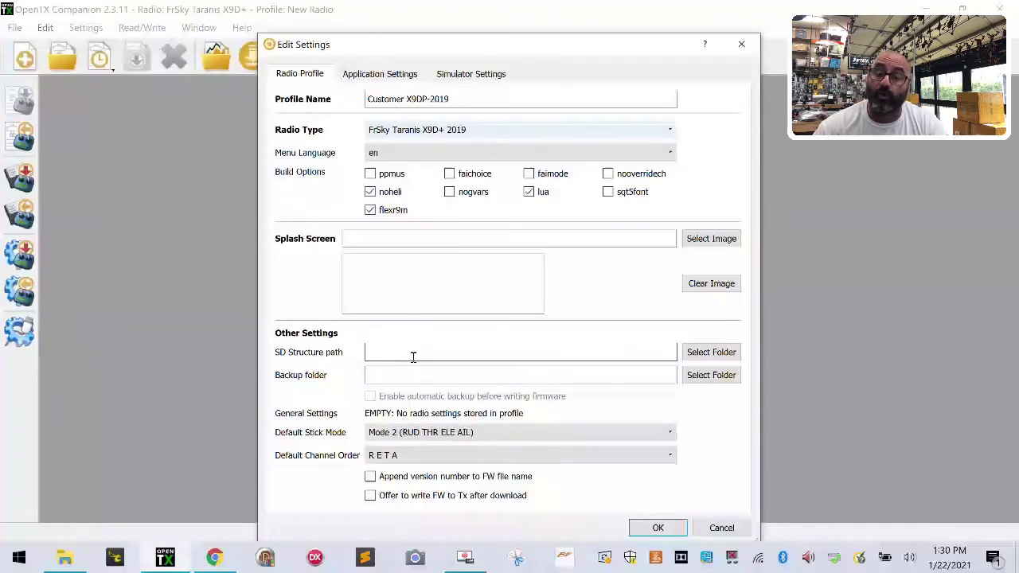
- Create a folder named SDCard inside Desktop/Transmitter/Customer X9DP-2019 and set it as the profile's SD structure path
click(733, 354)
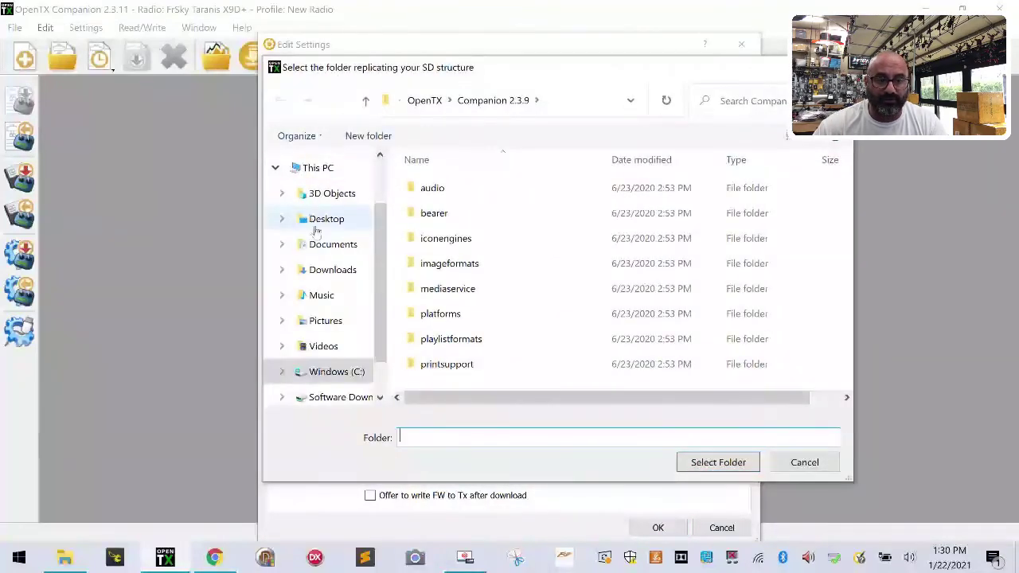
click(306, 218)
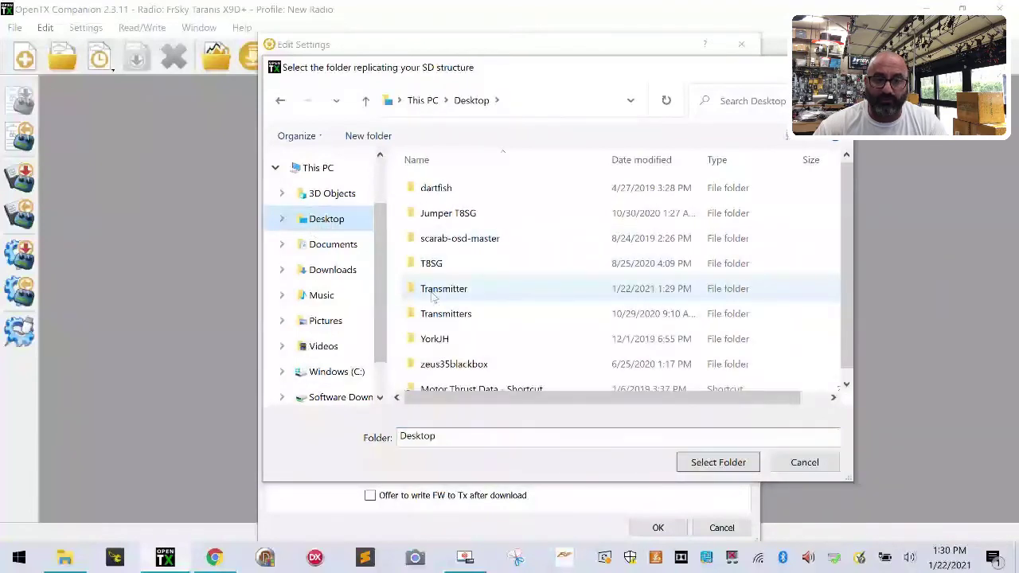
double_click(433, 290)
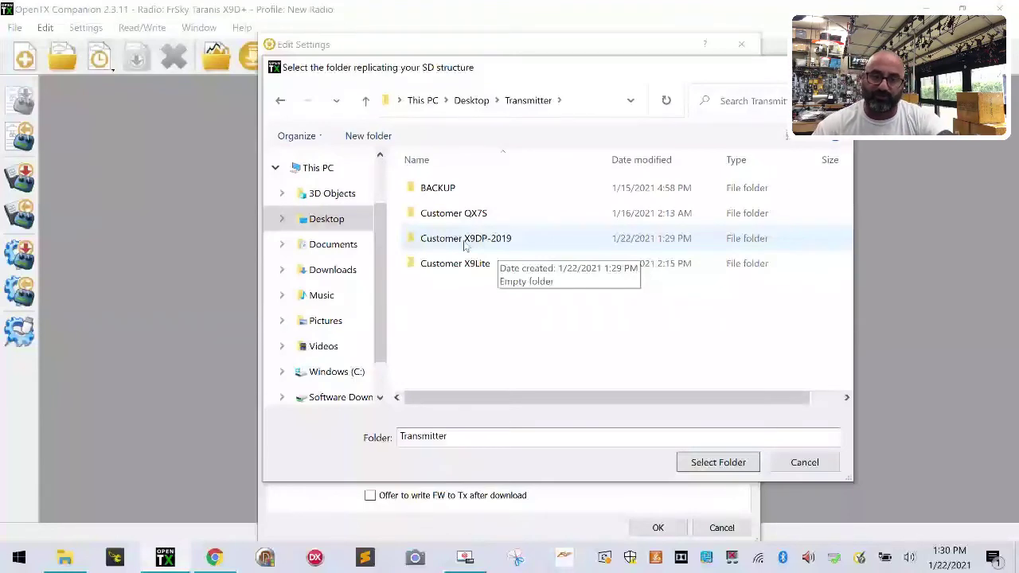
double_click(465, 240)
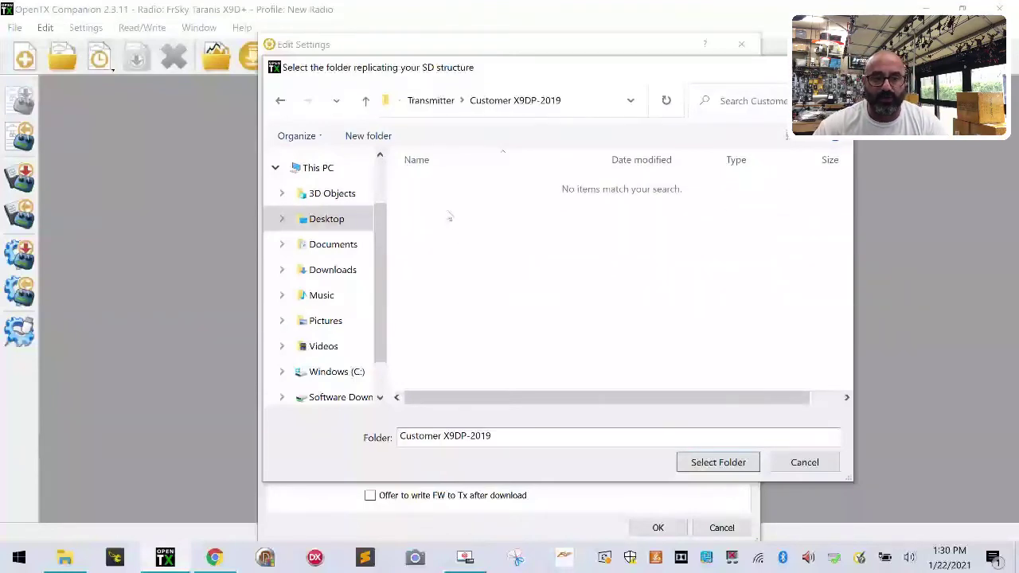
right_click(442, 237)
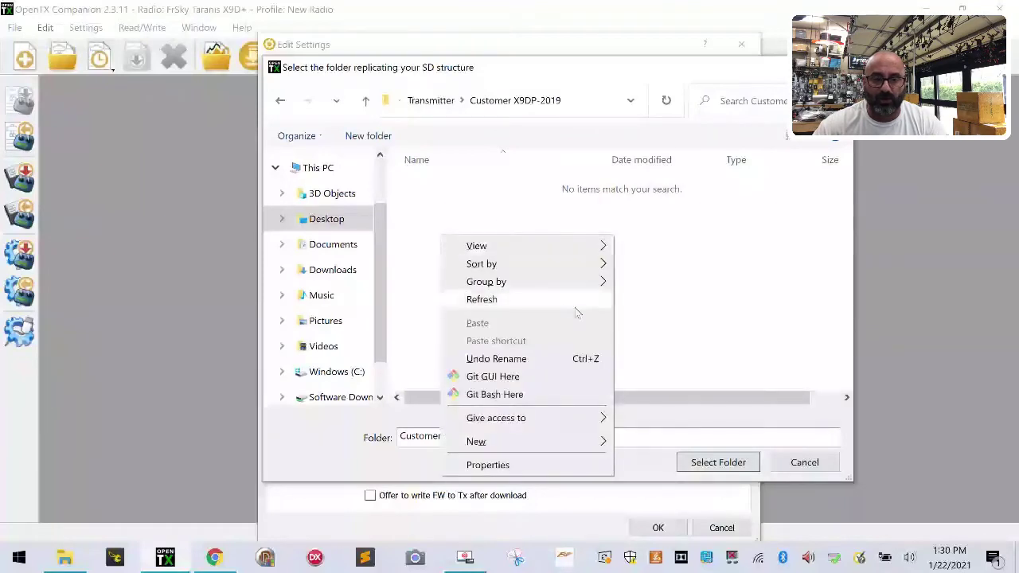
mouse_move(573, 442)
click(661, 238)
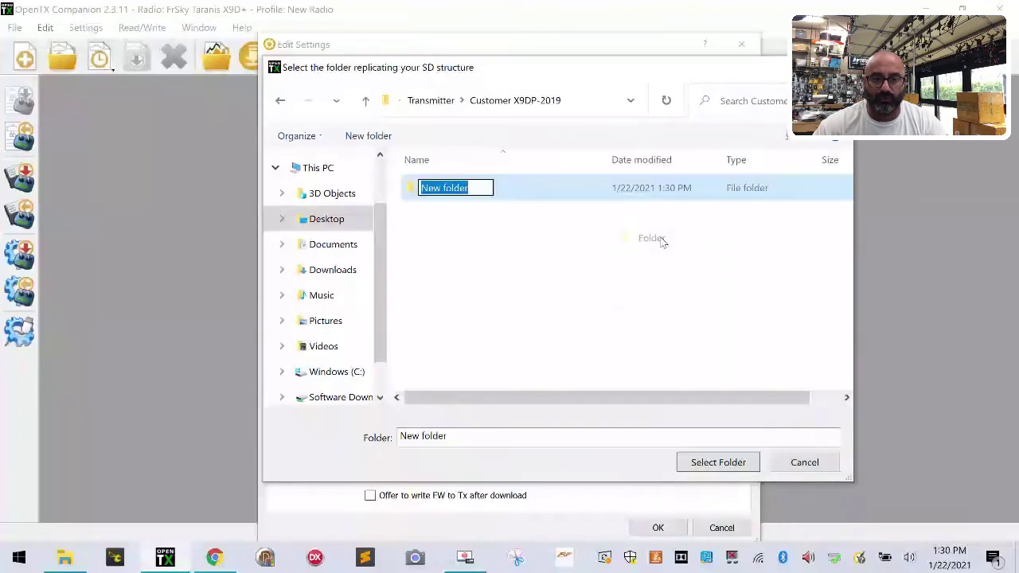
text(SDCard)
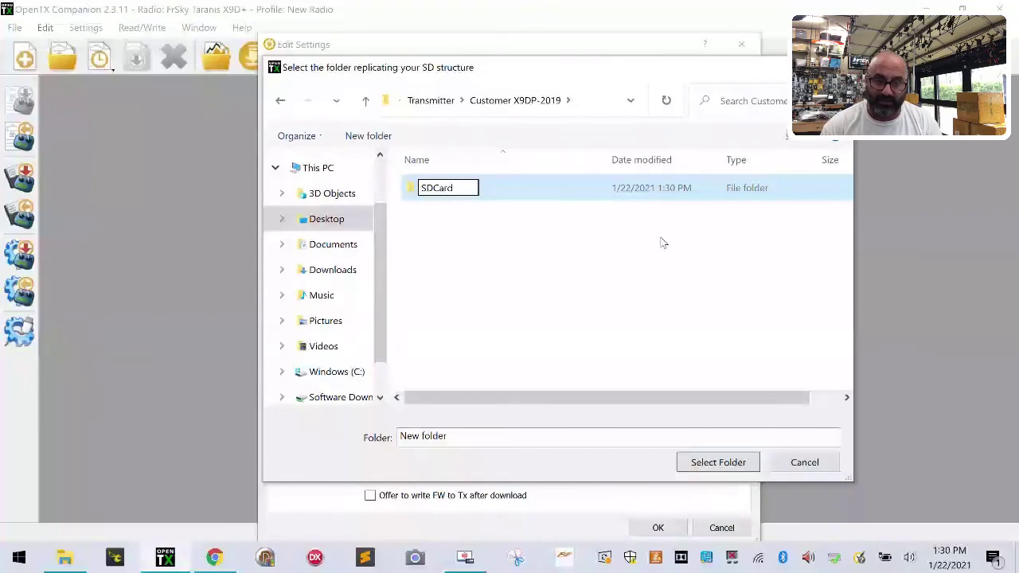
key(Return)
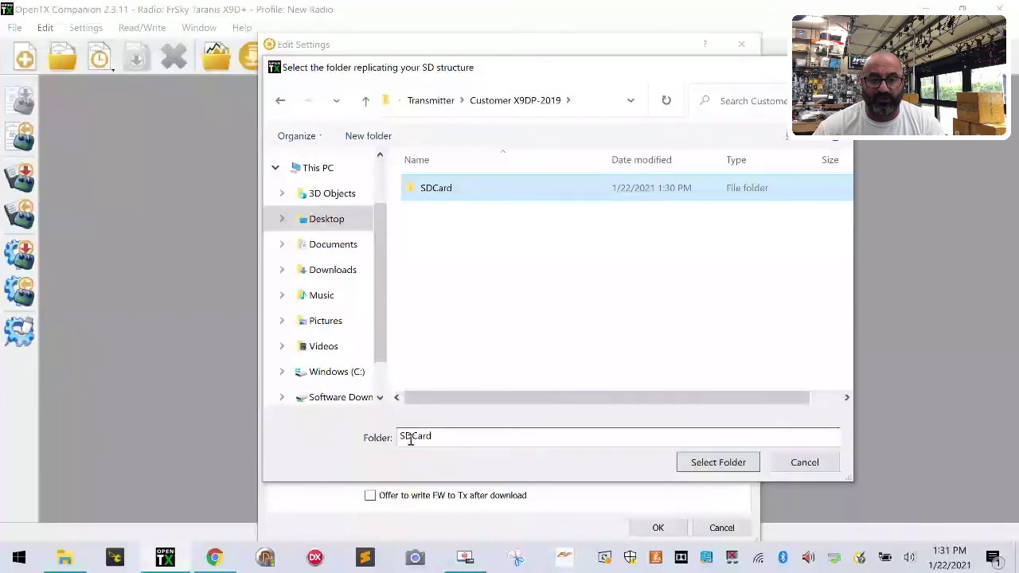
click(733, 464)
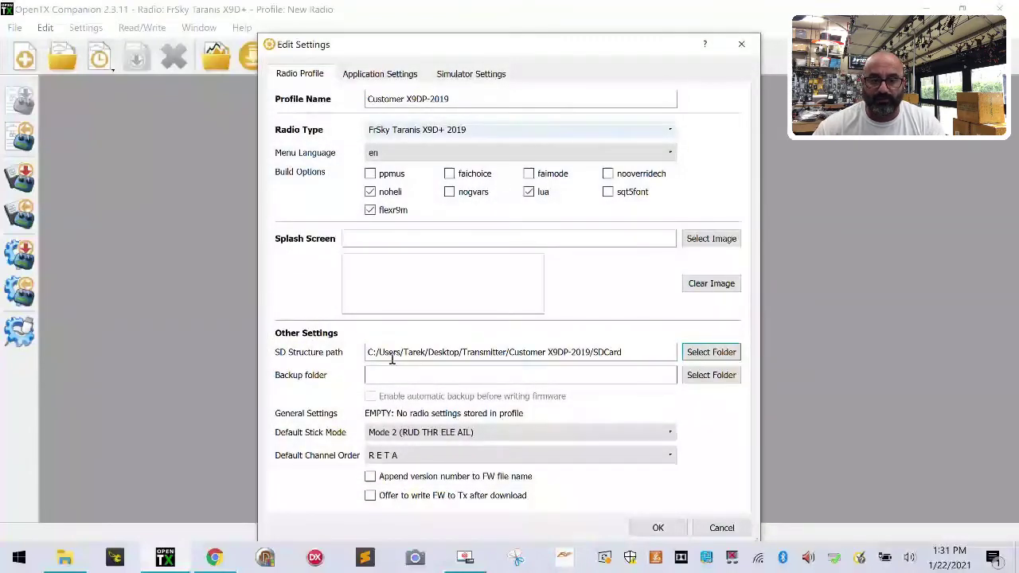
- Create a folder named Backup inside Desktop/Transmitter/Customer X9DP-2019 and set it as the profile's backup folder
click(722, 375)
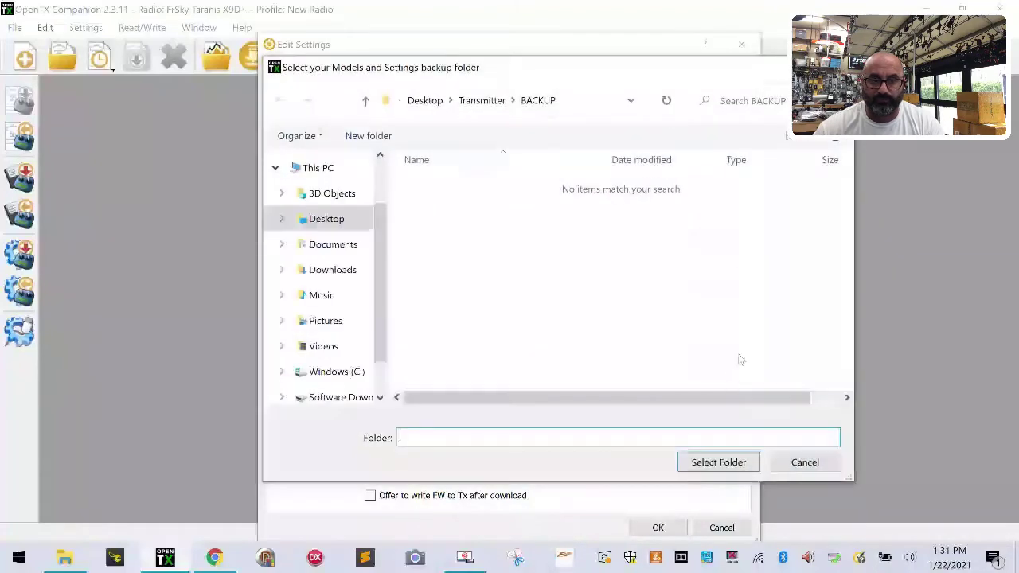
click(307, 224)
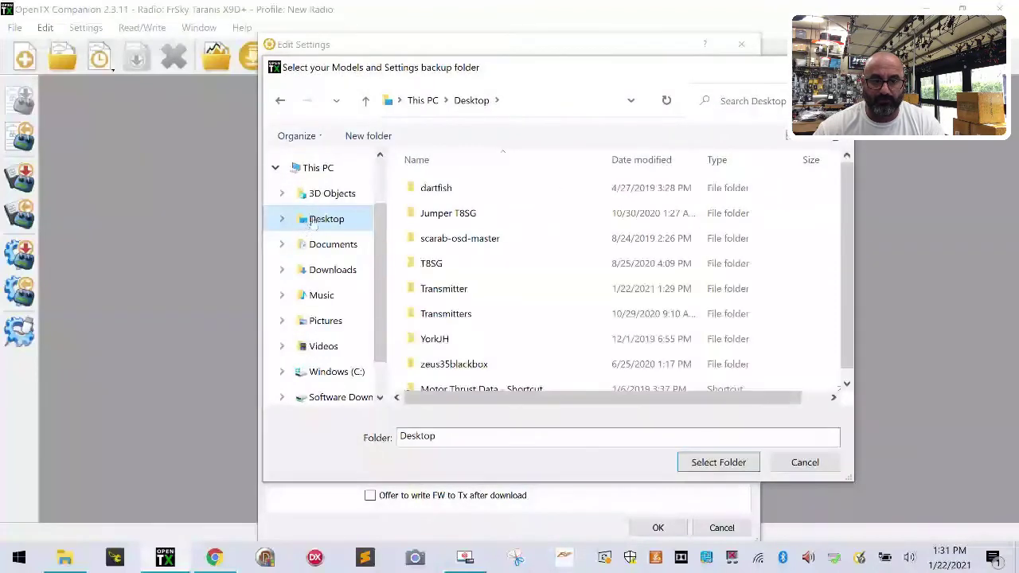
click(489, 292)
double_click(488, 291)
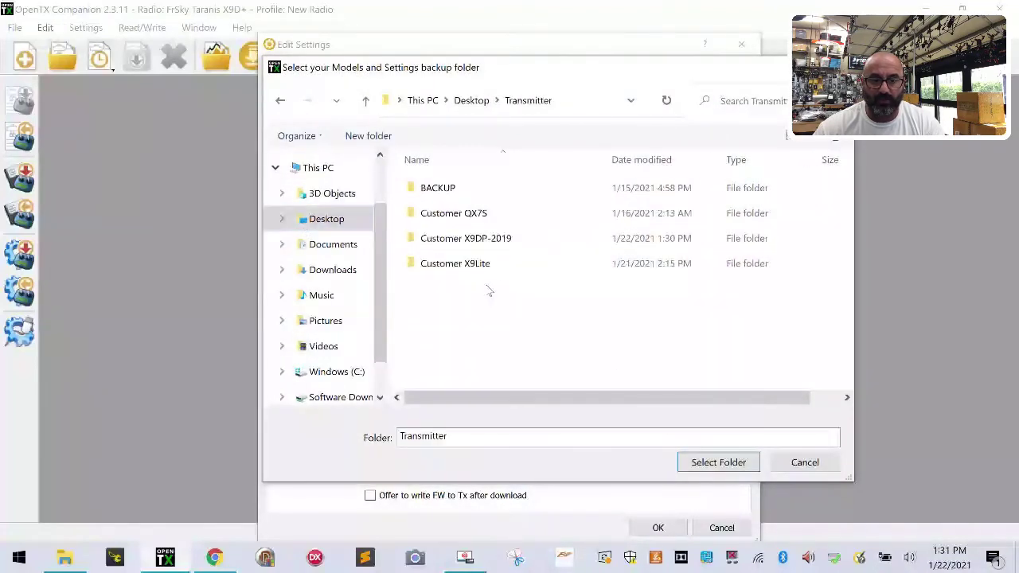
double_click(487, 242)
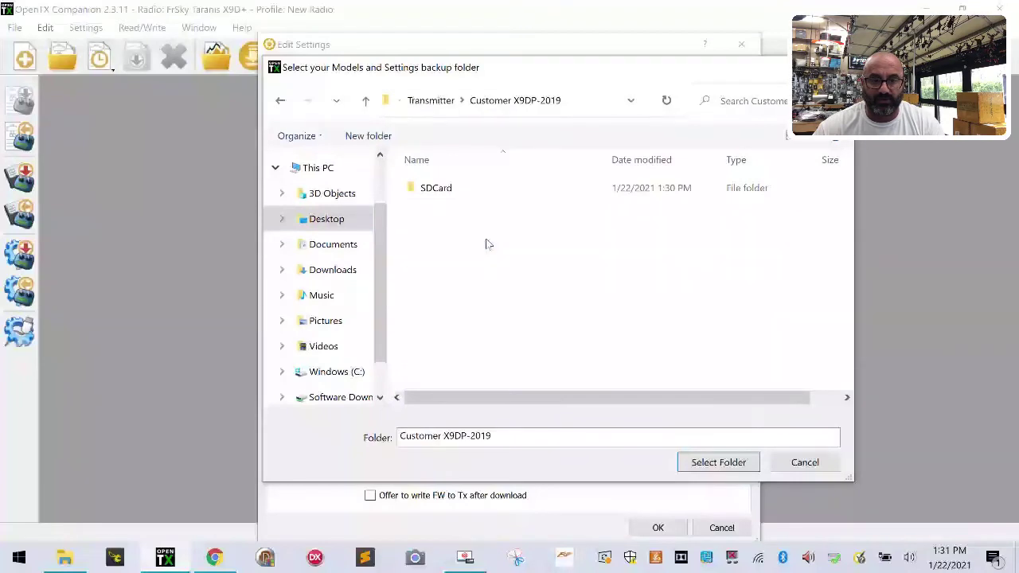
right_click(434, 233)
mouse_move(557, 439)
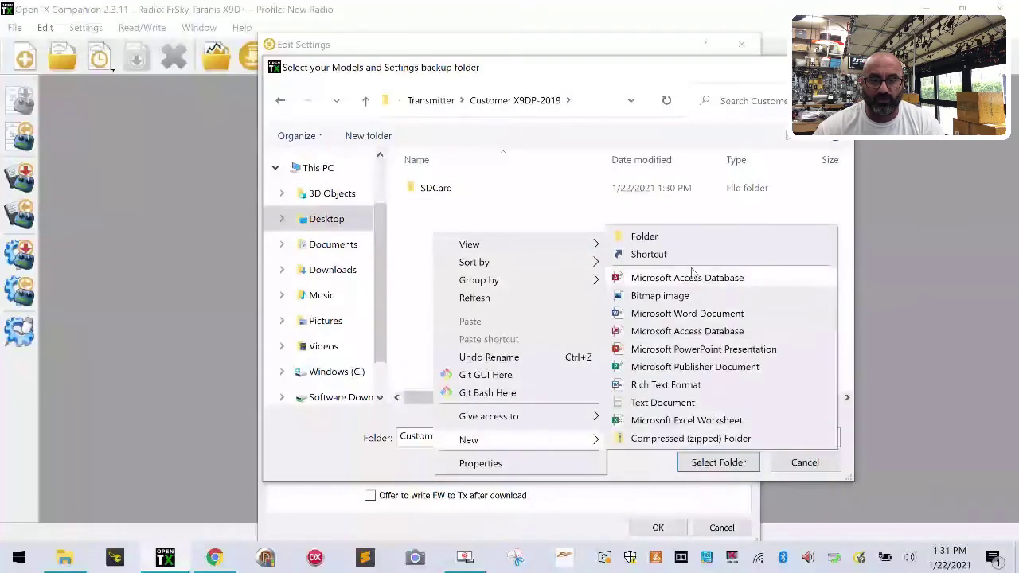
click(688, 235)
text(Backup)
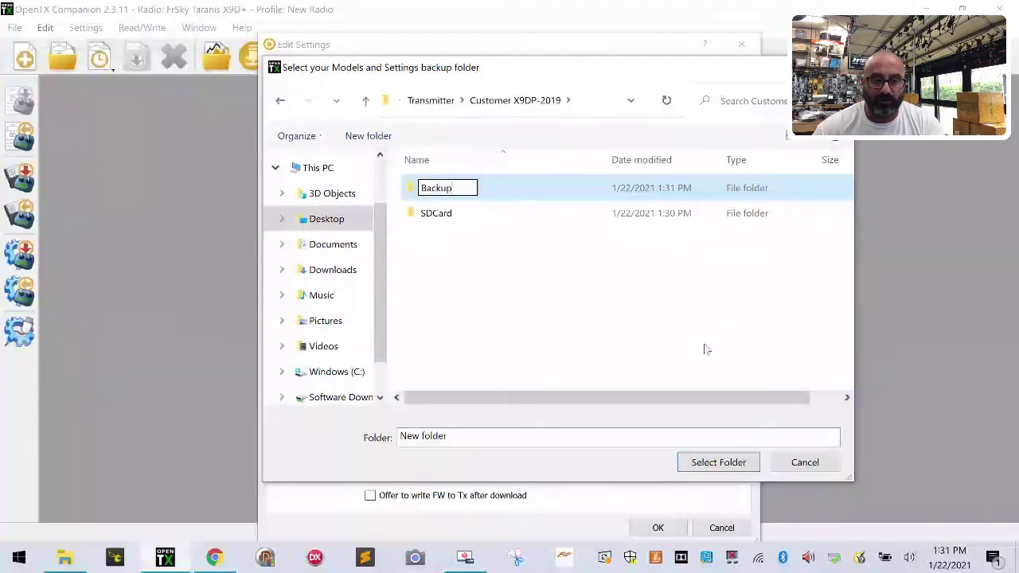
key(Return)
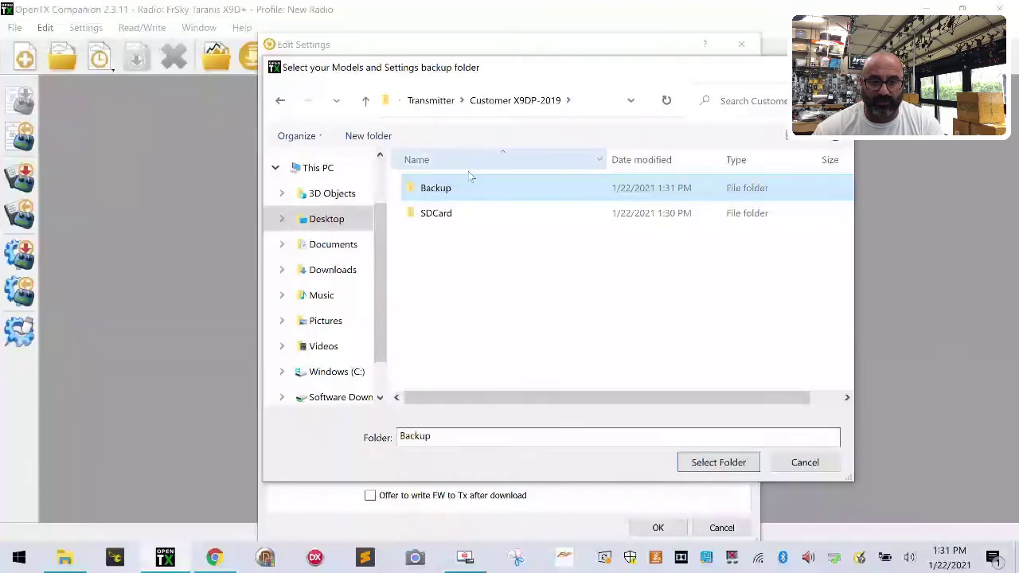
click(720, 464)
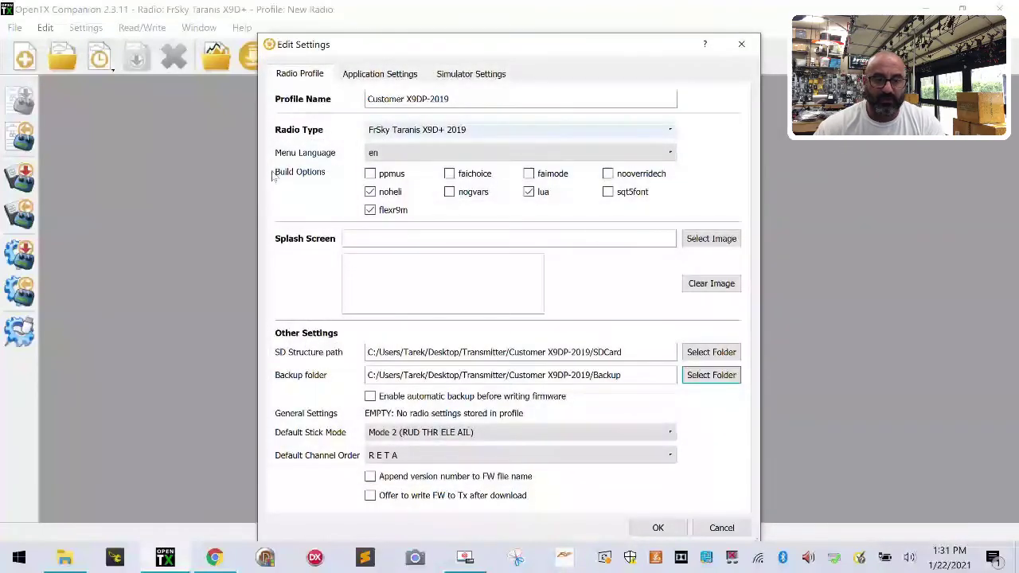
- Enable automatic backup before writing firmware, appending the version number to the firmware file name, and the offer to write firmware after download
click(370, 397)
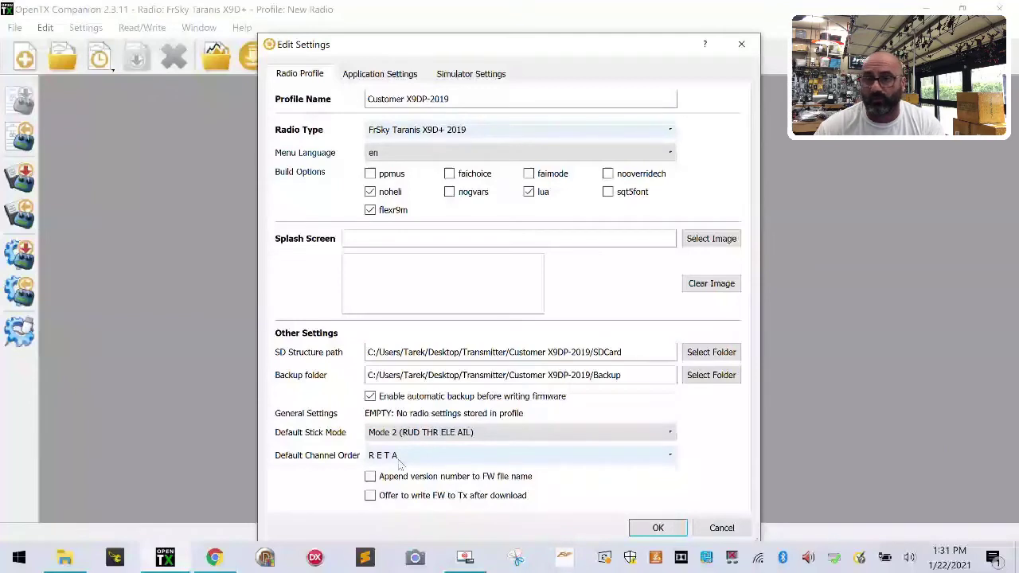
click(370, 496)
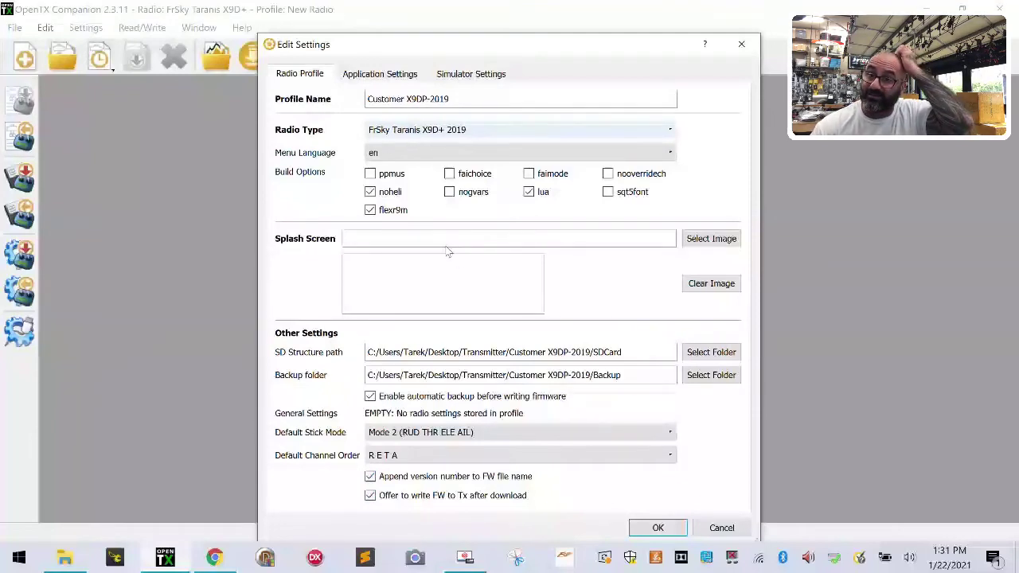
- Choose Releases (stable) as the release channel in the application settings
click(390, 75)
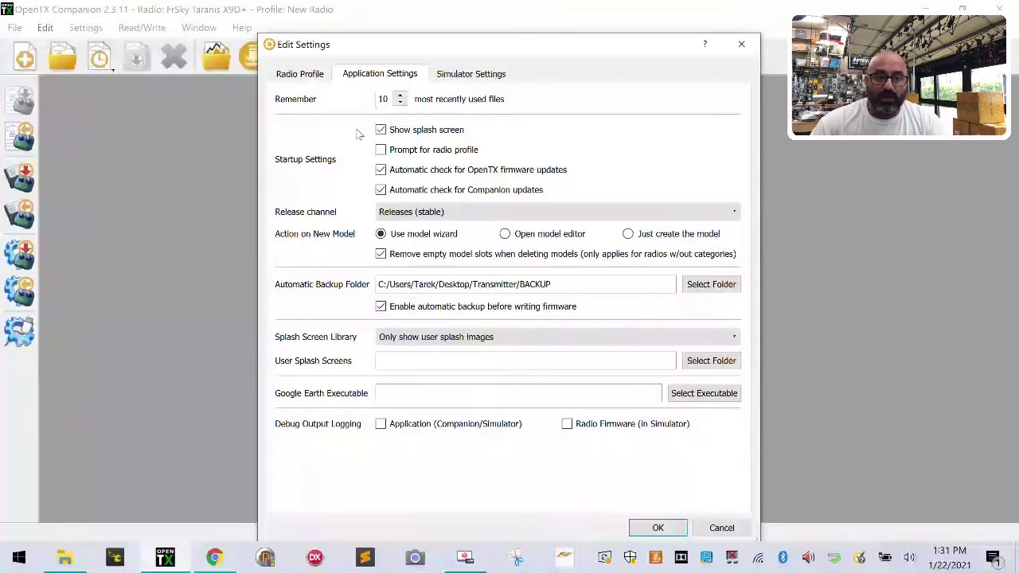
click(476, 213)
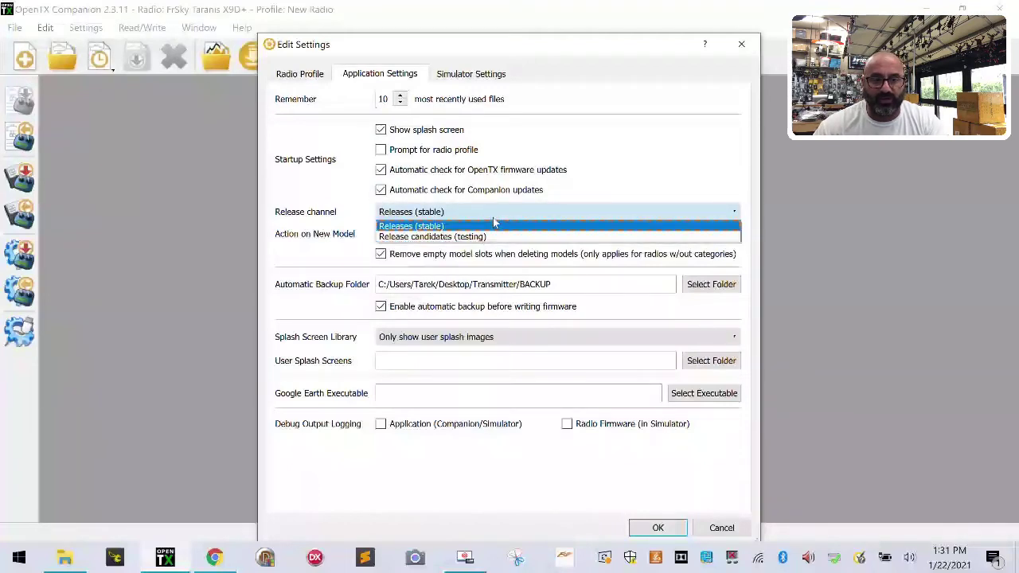
click(490, 226)
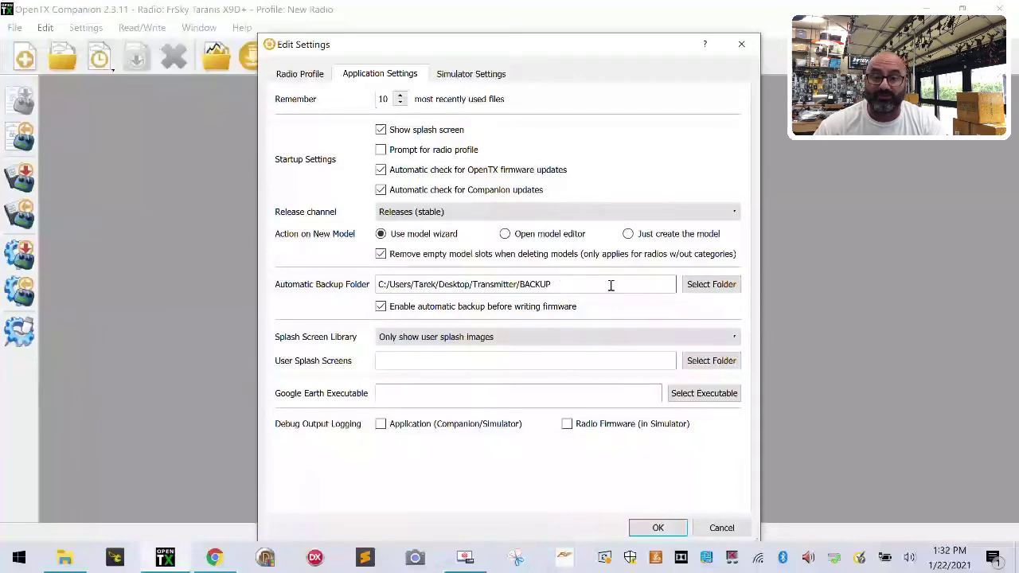
- Set the application's automatic backup folder to Desktop/Transmitter/Customer X9DP-2019/Backup and save the settings
click(711, 285)
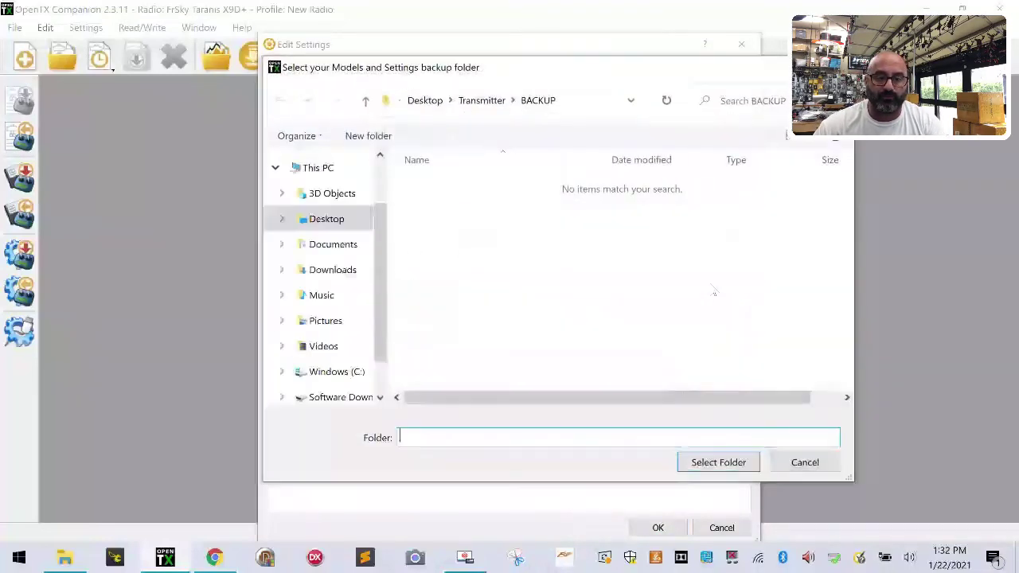
click(328, 220)
click(451, 295)
double_click(450, 297)
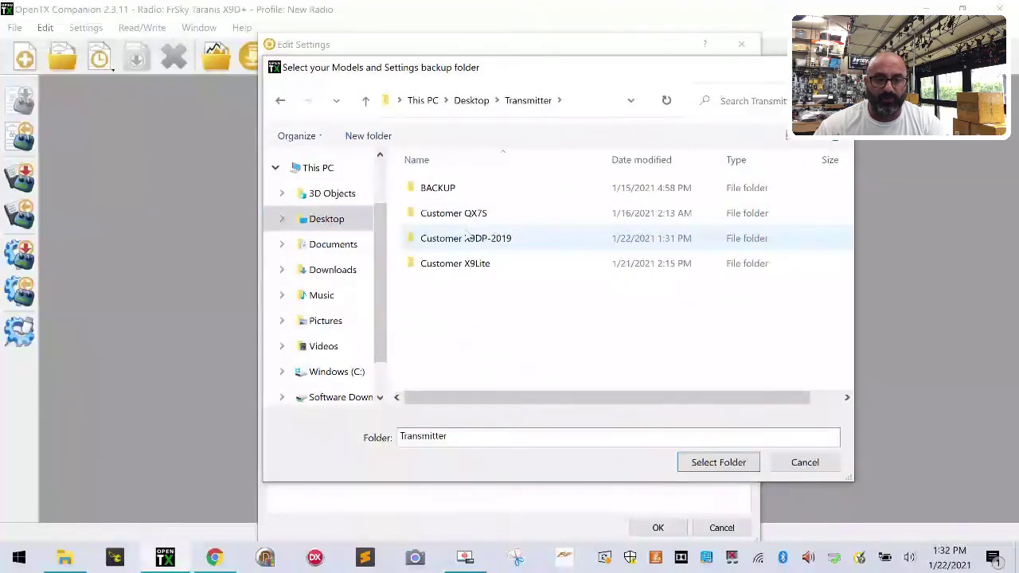
double_click(468, 235)
click(442, 187)
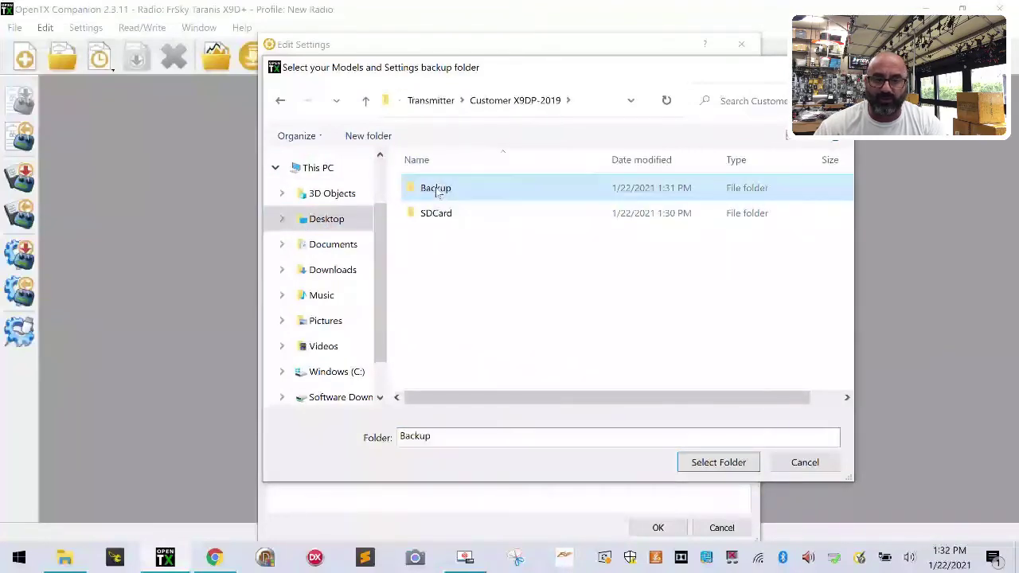
click(718, 462)
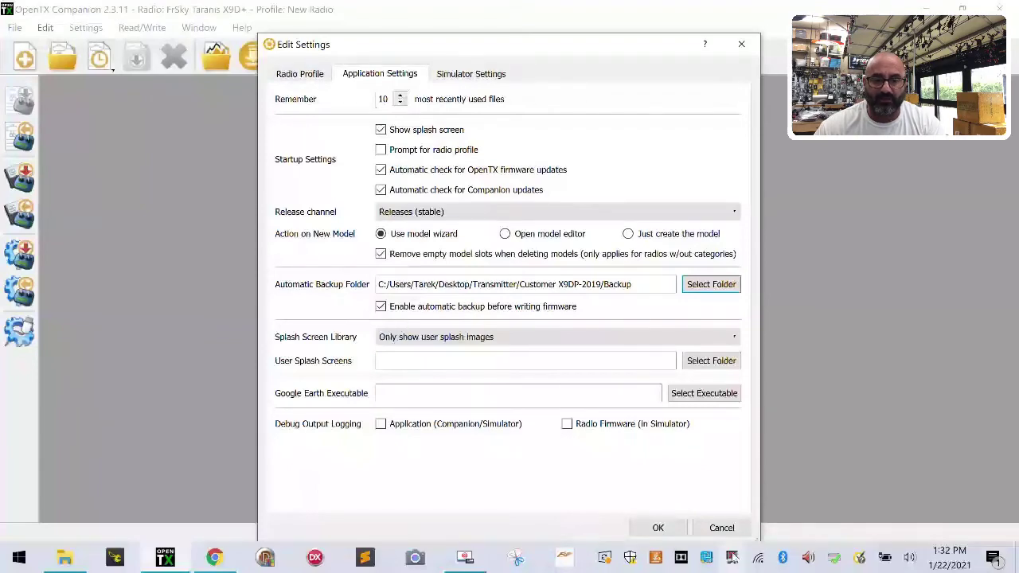
click(658, 528)
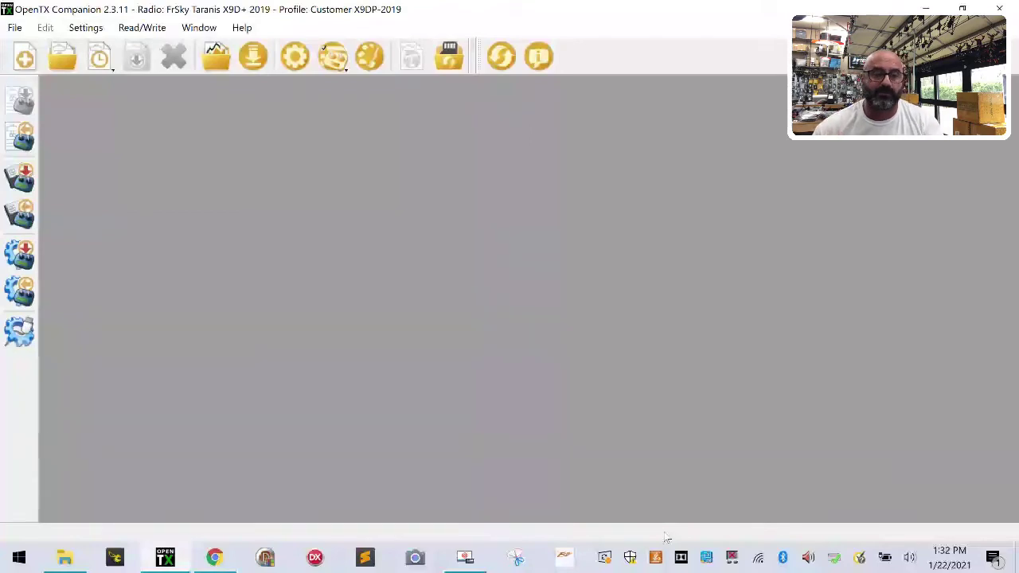
- Check for firmware updates for the radio and accept the download of version 2.3.11-otx
click(245, 60)
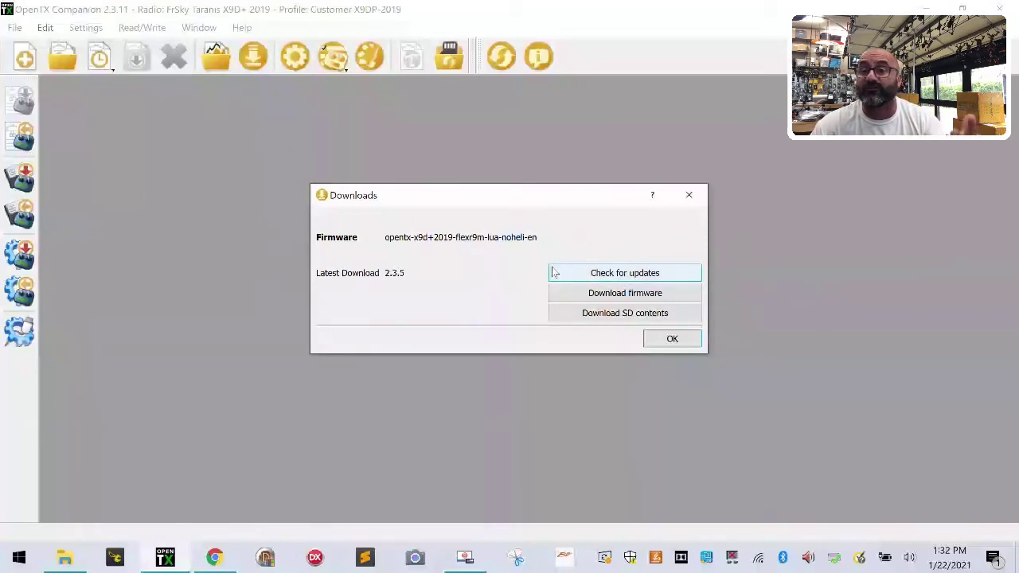
click(622, 276)
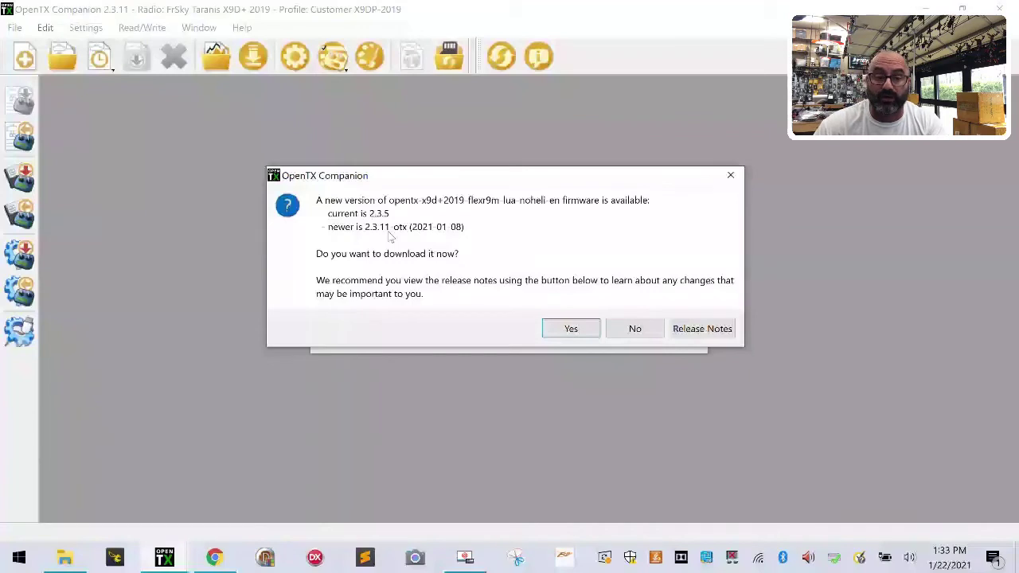
click(561, 333)
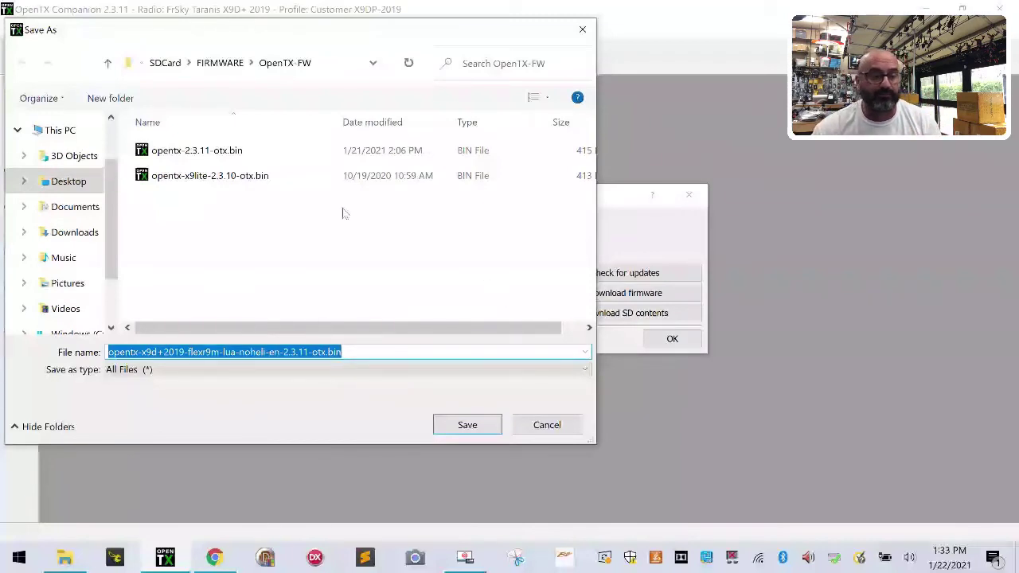
- Create a new folder named OpenTX-FW inside Desktop/Transmitter/Customer X9DP-2019 for the firmware download
click(47, 179)
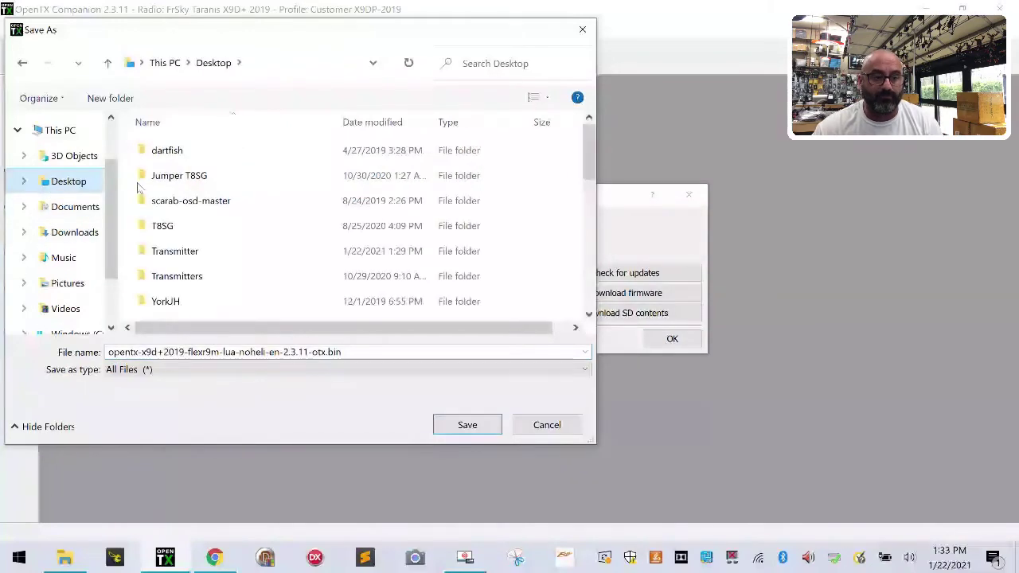
double_click(206, 253)
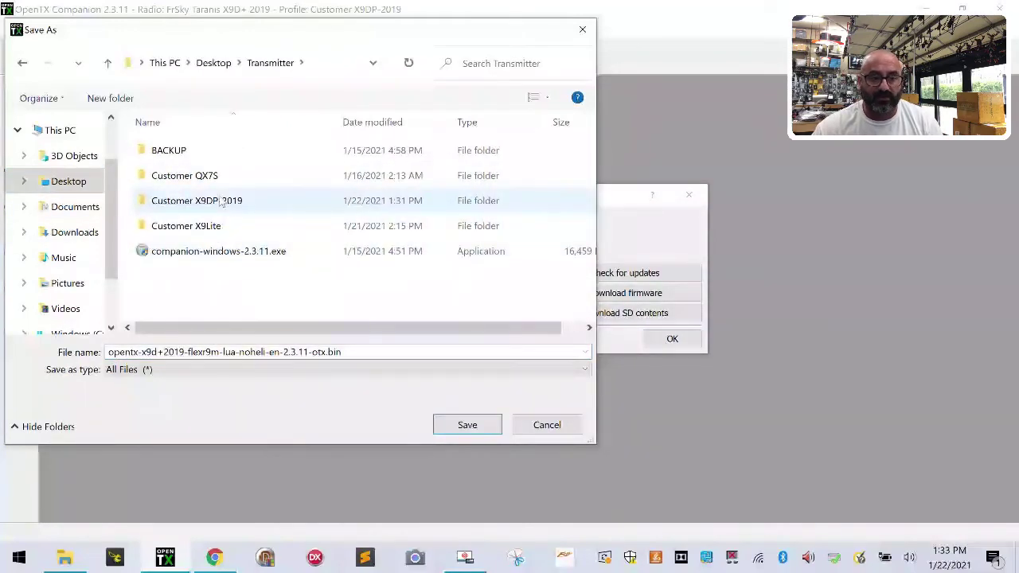
double_click(221, 200)
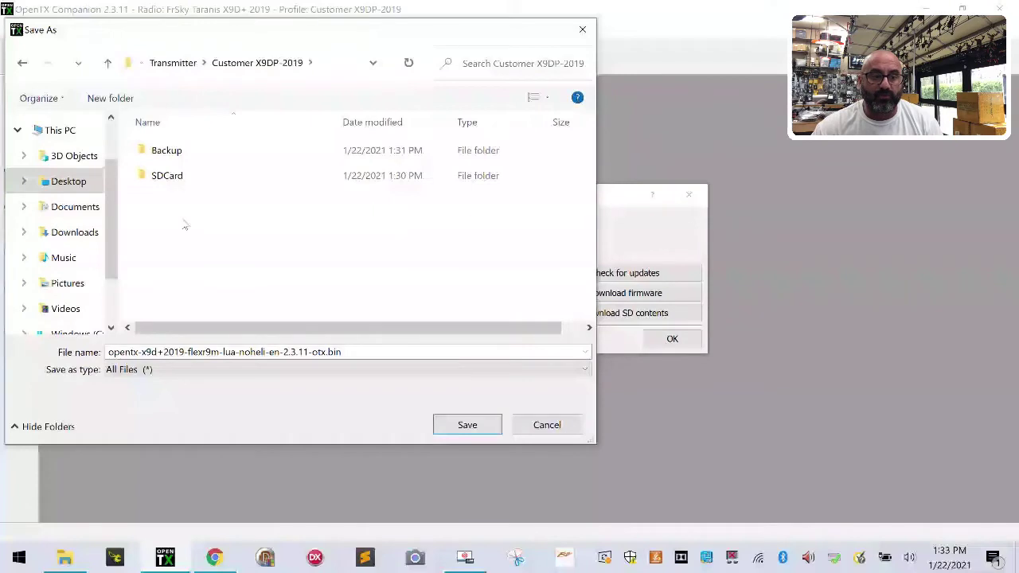
right_click(189, 217)
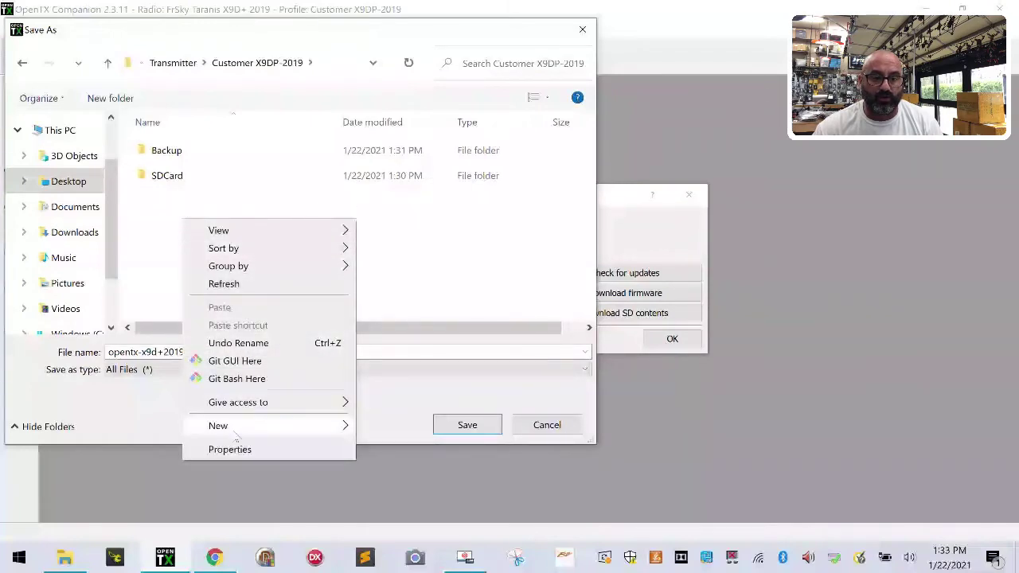
mouse_move(322, 430)
click(398, 223)
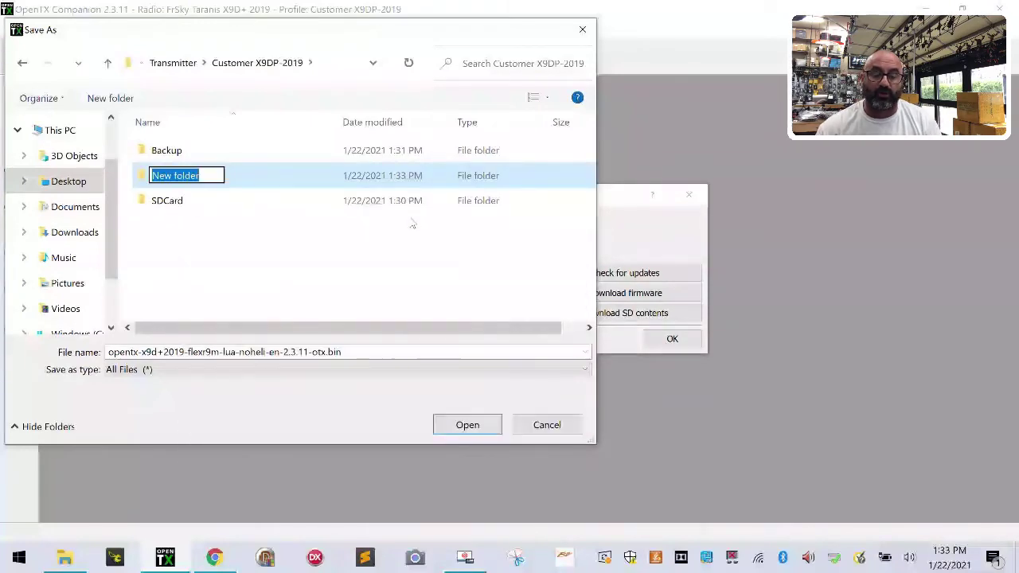
text(Open)
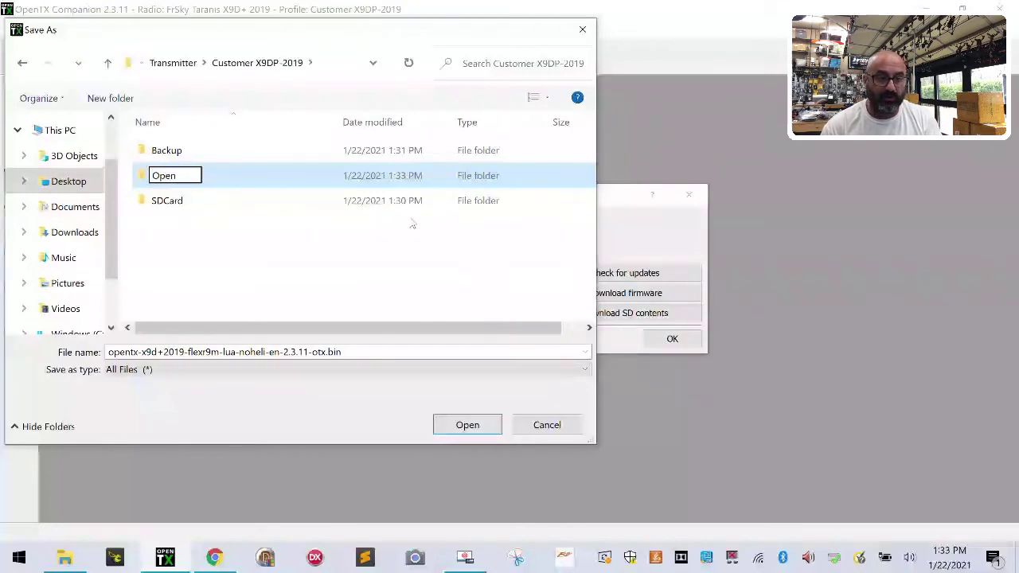
text(TX-FW)
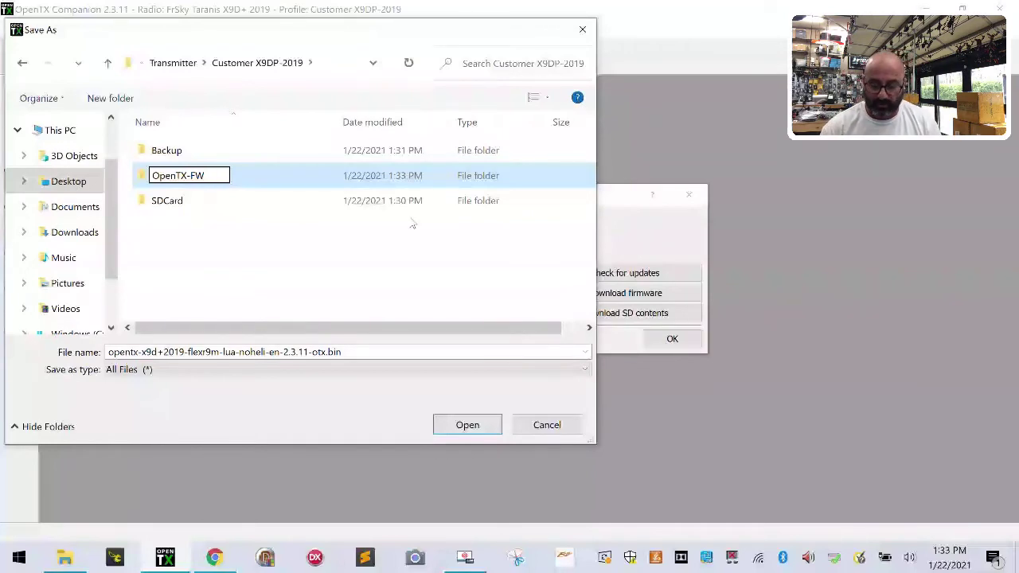
key(Return)
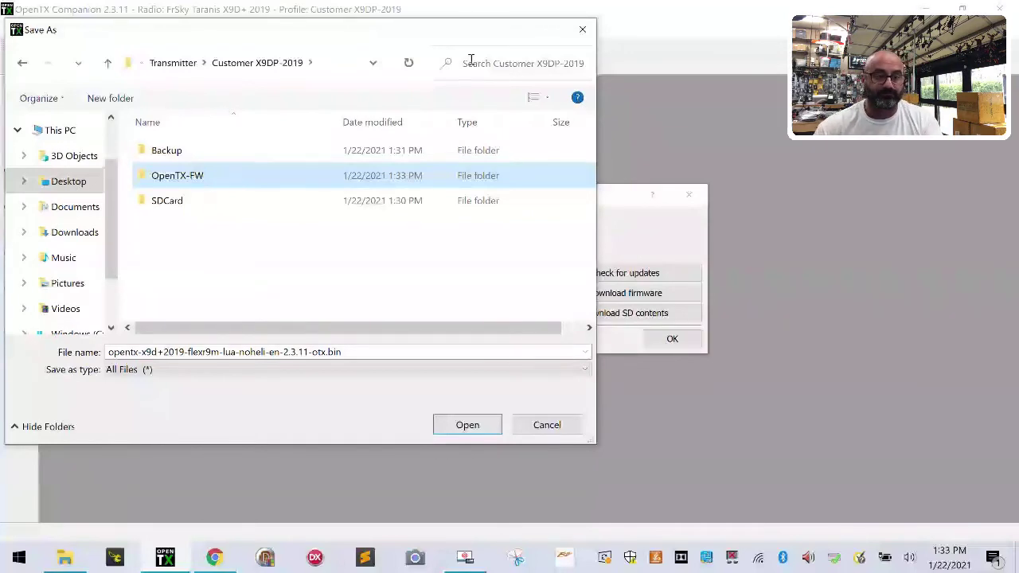
- Save the firmware in the OpenTX-FW folder as opentx-2.3.11-otx.bin and decline writing it to the radio now
double_click(182, 176)
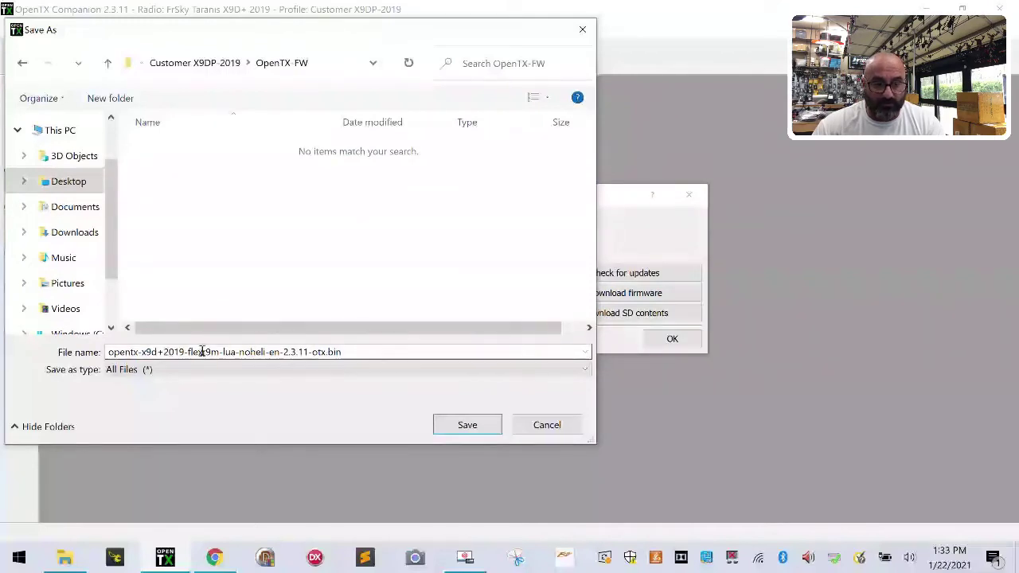
double_click(284, 353)
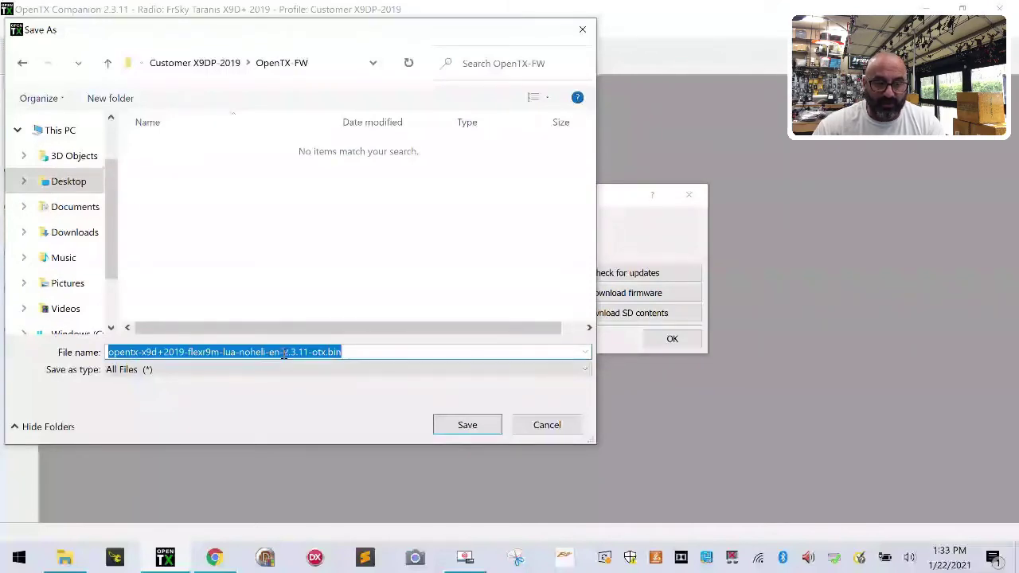
click(284, 353)
drag(283, 353, 142, 358)
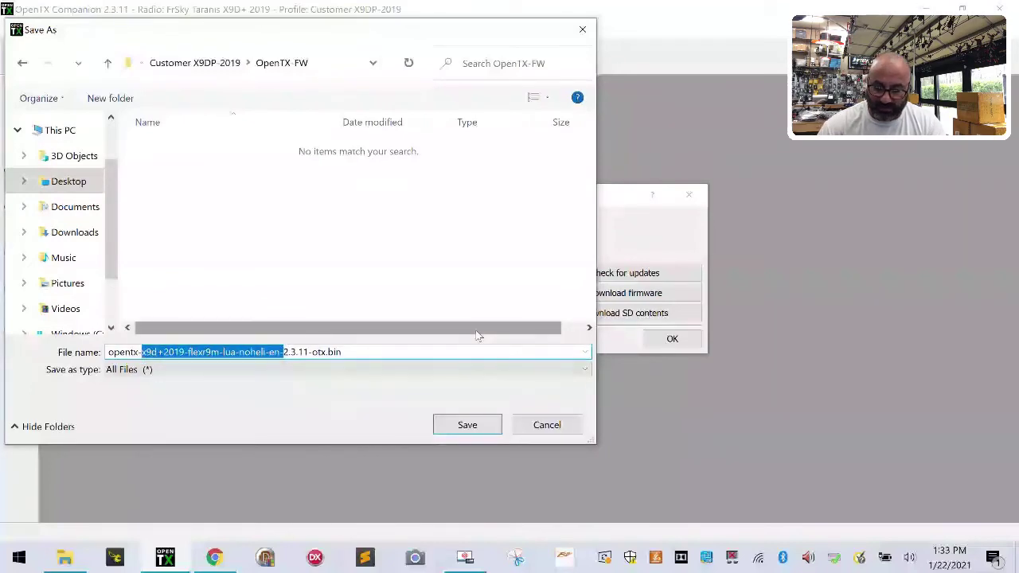
key(BackSpace)
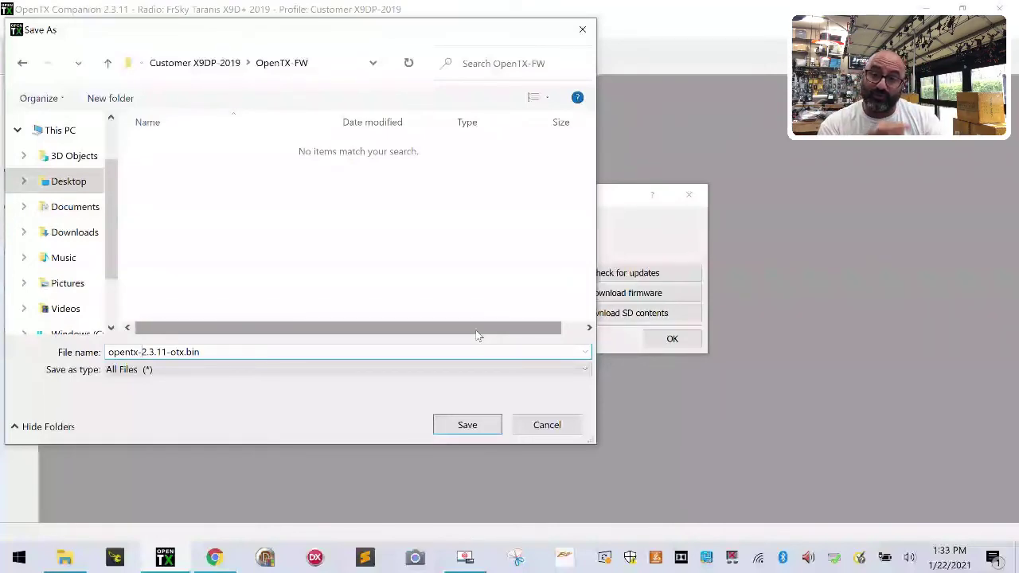
click(489, 422)
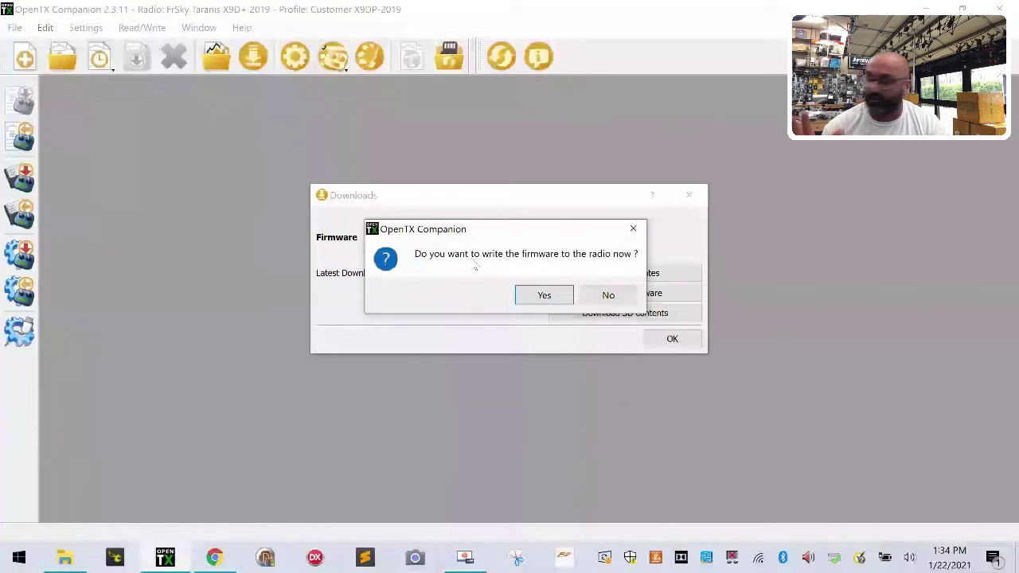
click(612, 296)
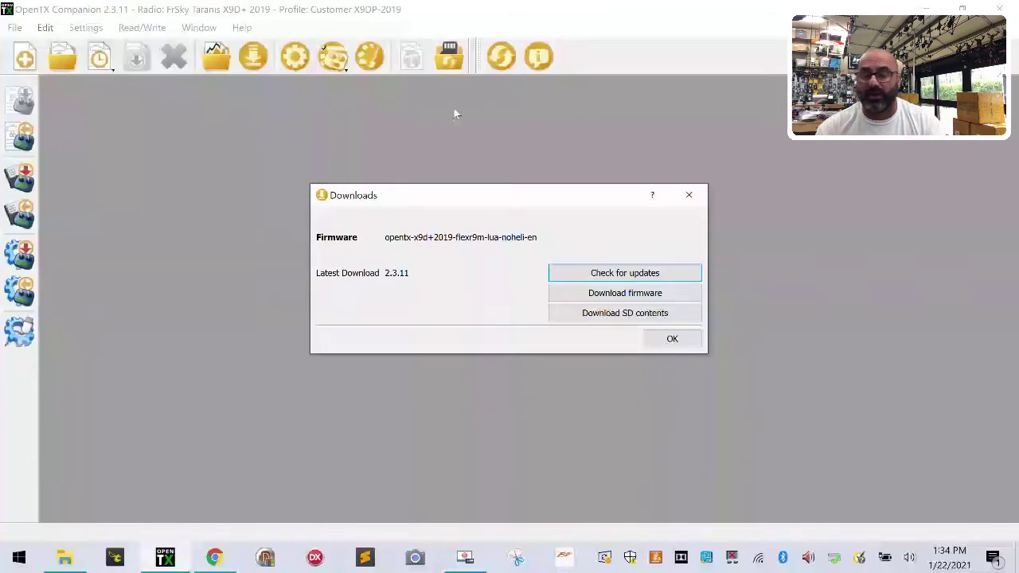
- Open the SD contents download page for the radio and download sdcard-212x64-2.3V0035.zip
click(630, 315)
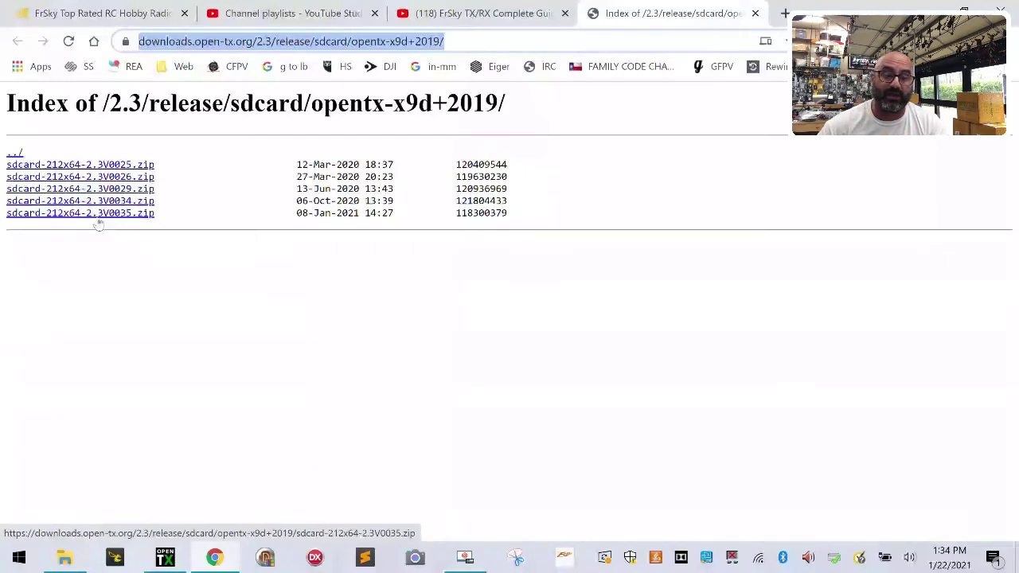
click(137, 213)
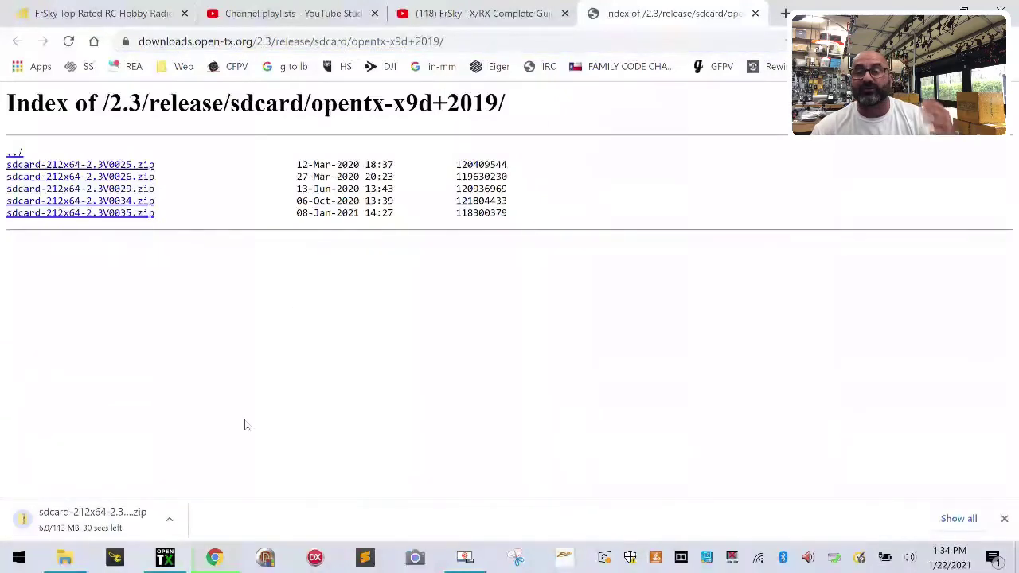